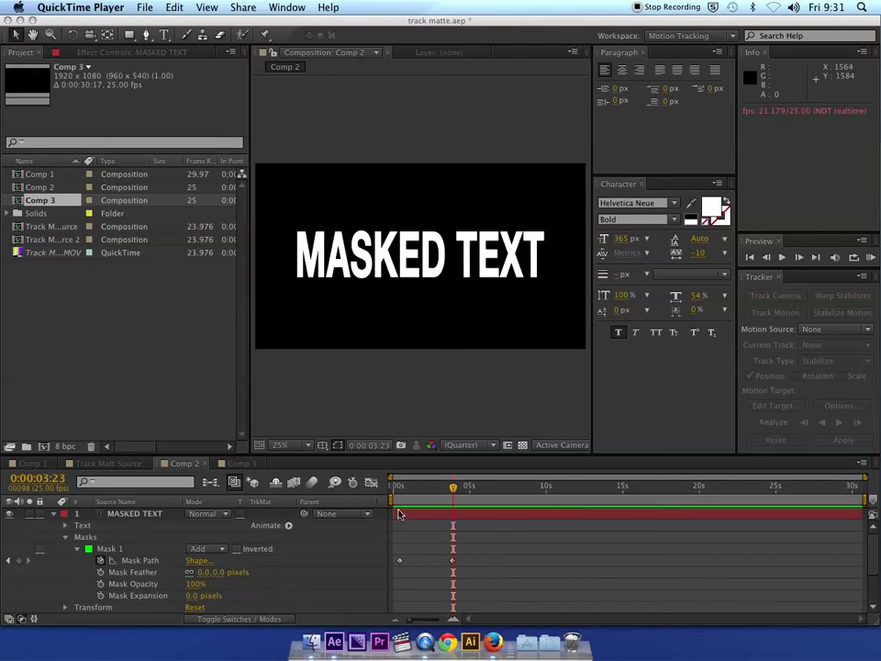
Select the MASKED TEXT layer and scrub around 0:00:02:02 to check the left-to-right mask reveal.
click(119, 515)
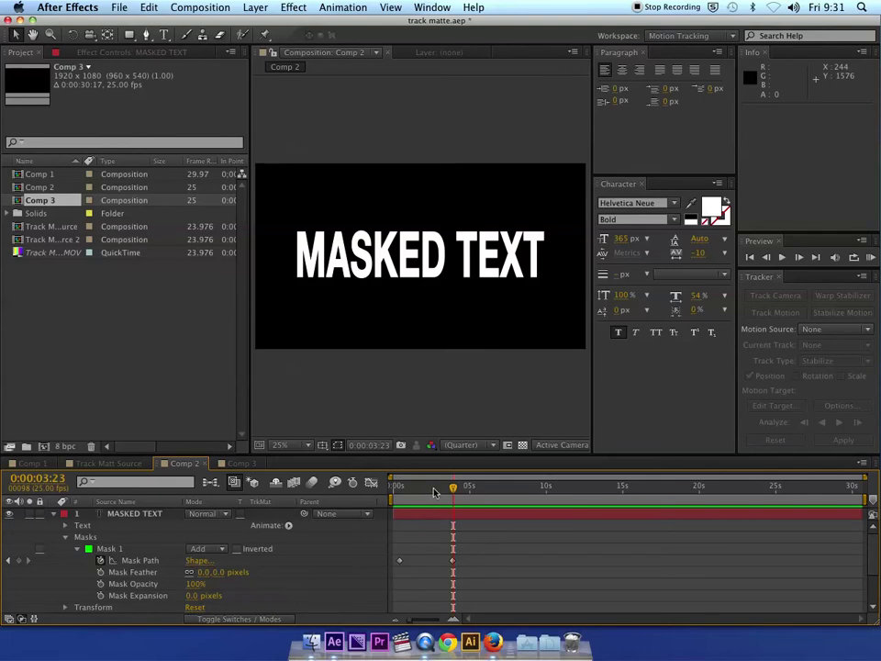
click(136, 514)
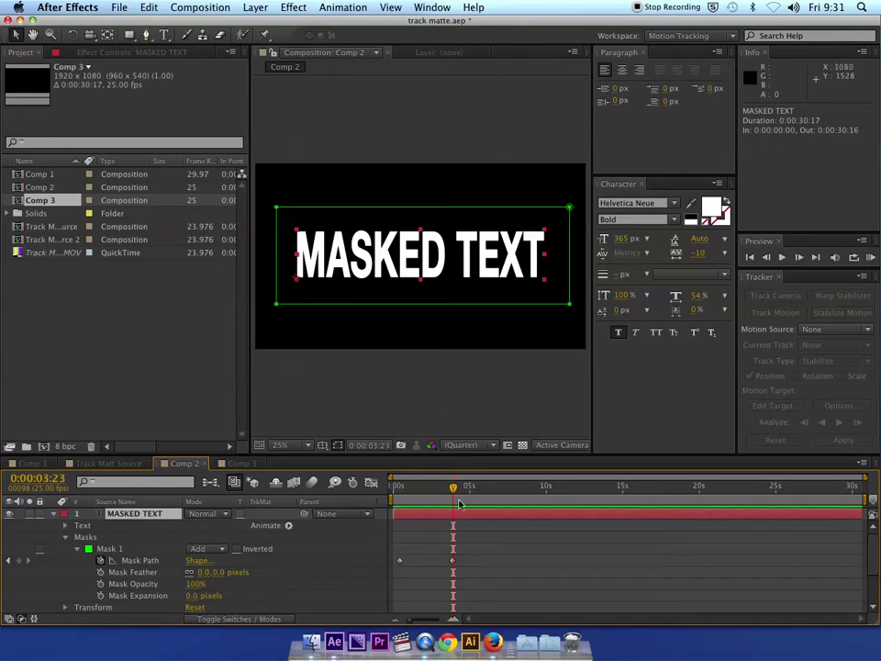
mouse_move(453, 488)
mouse_down()
mouse_move(401, 494)
mouse_move(452, 497)
mouse_up()
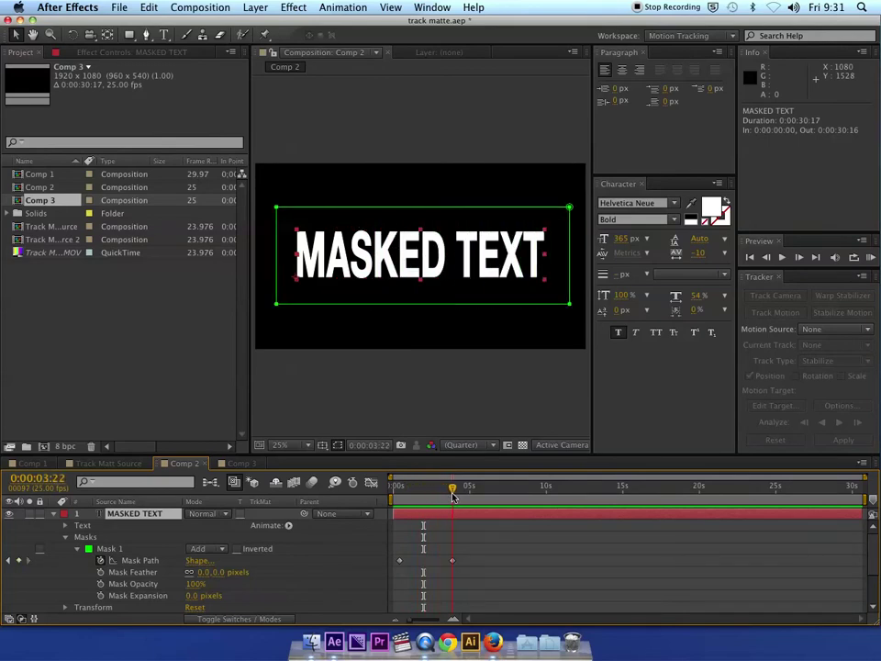
drag(452, 496, 450, 496)
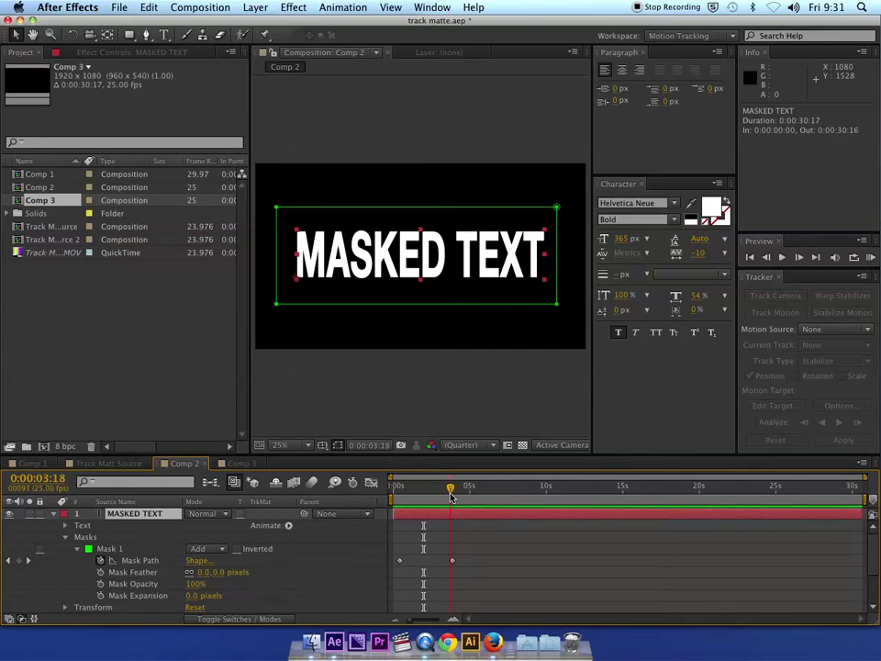
mouse_move(450, 497)
mouse_down()
mouse_move(412, 497)
mouse_move(451, 496)
mouse_up()
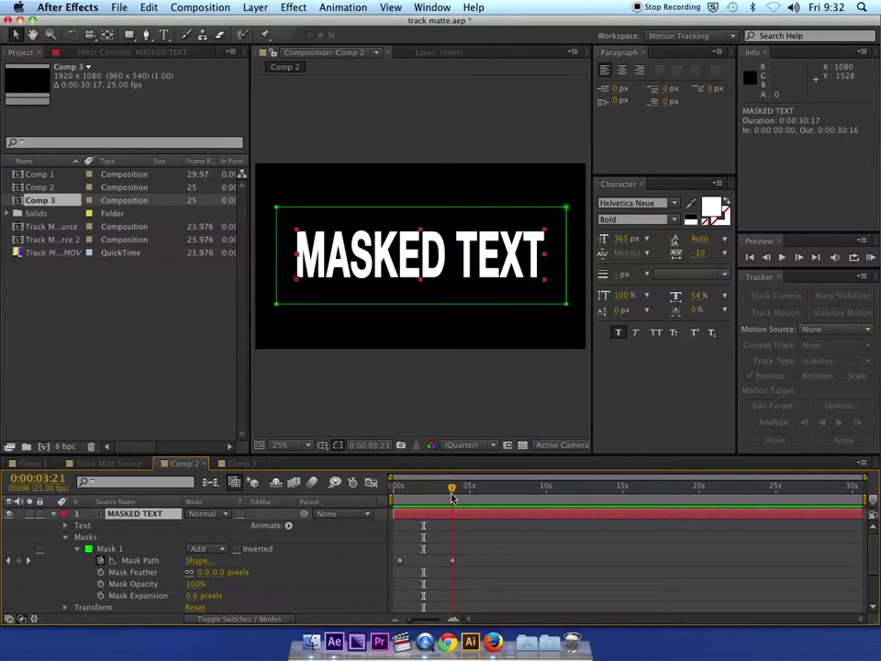
Hide MASKED TEXT, show the RACKMATTE and T layers, and scrub back to 0:00:01:08.
click(52, 513)
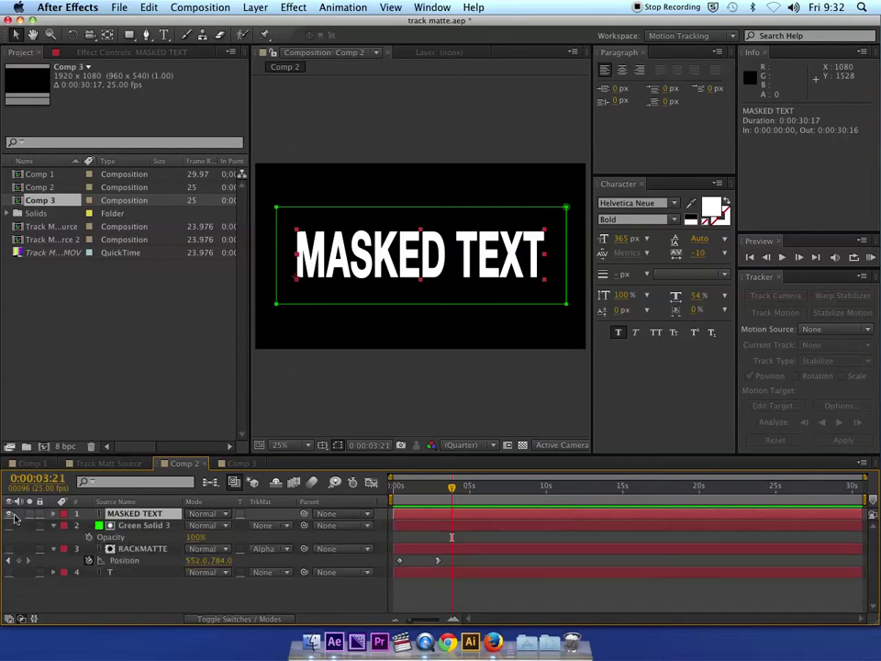
click(9, 514)
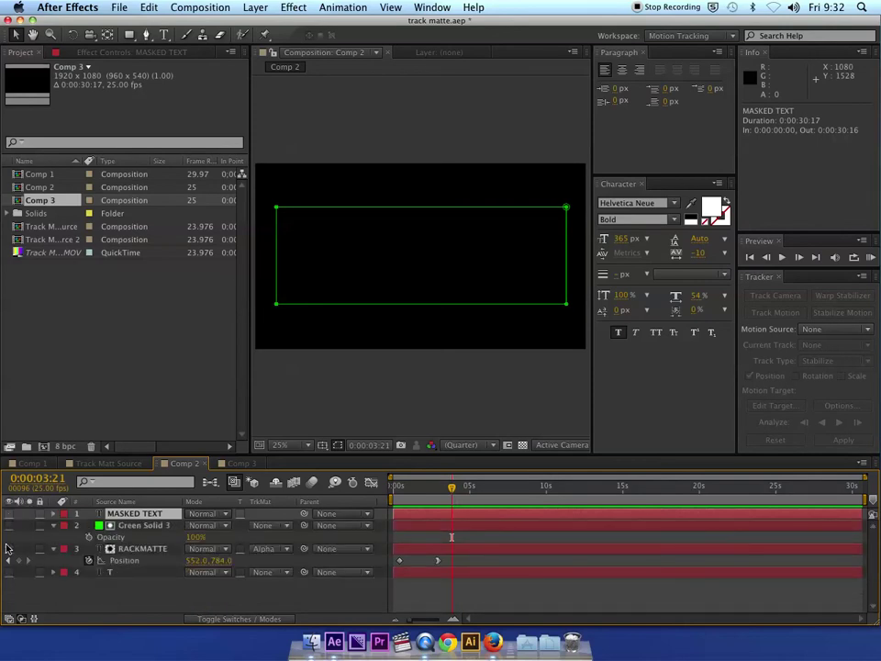
click(9, 548)
click(9, 572)
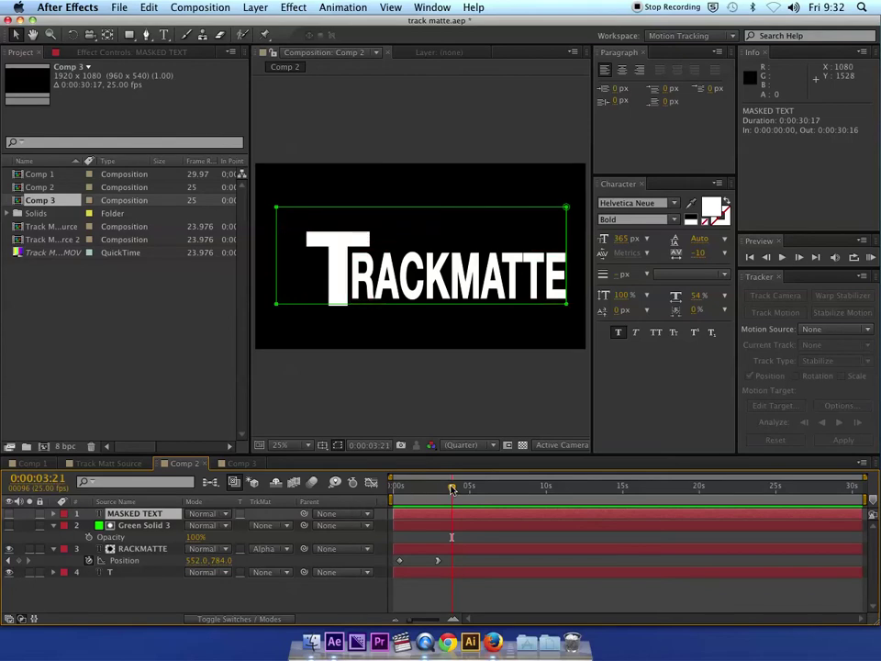
mouse_move(451, 488)
mouse_down()
mouse_move(403, 490)
mouse_move(442, 496)
mouse_up()
click(191, 590)
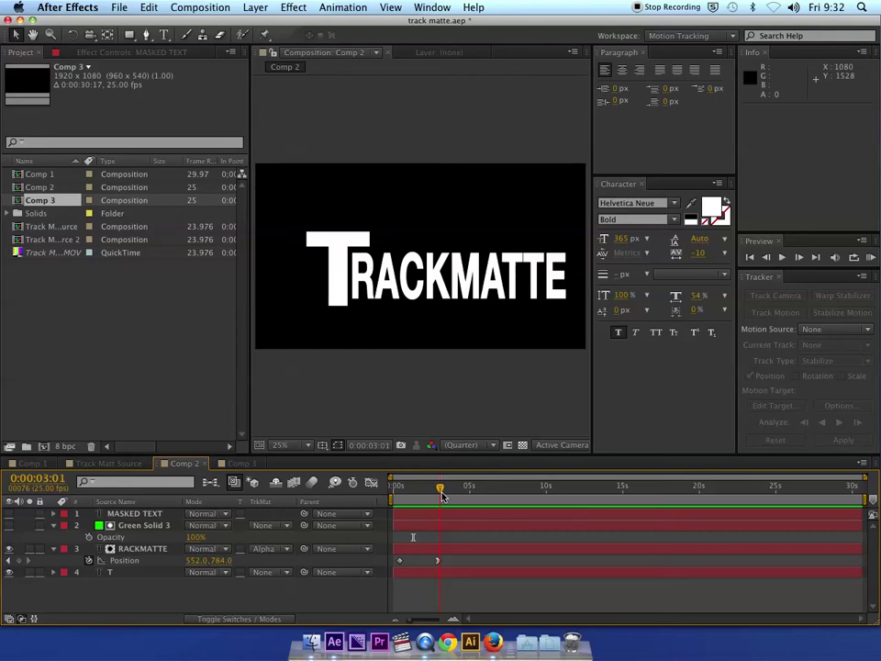
drag(441, 495, 395, 503)
key(space)
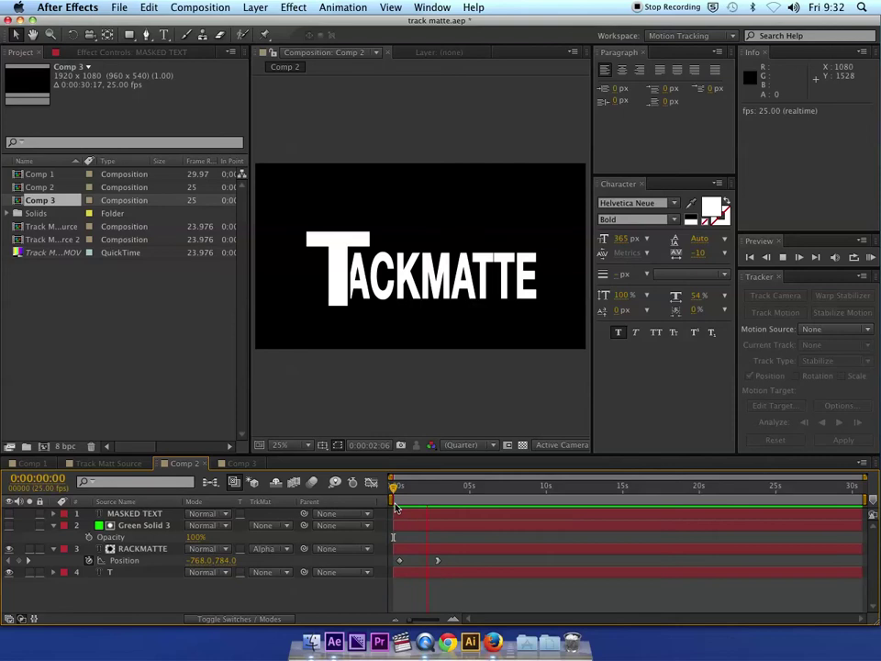
key(space)
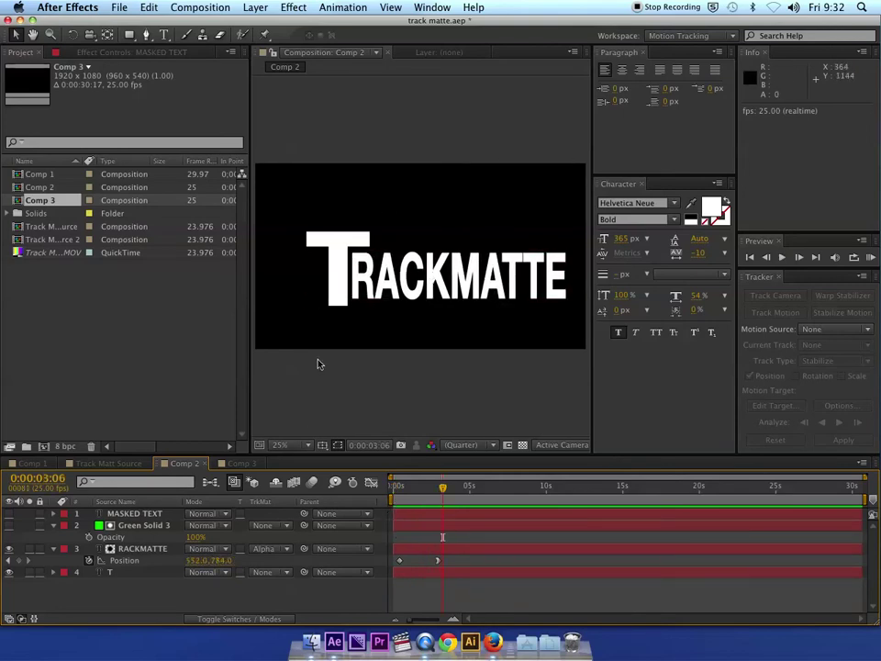
click(120, 527)
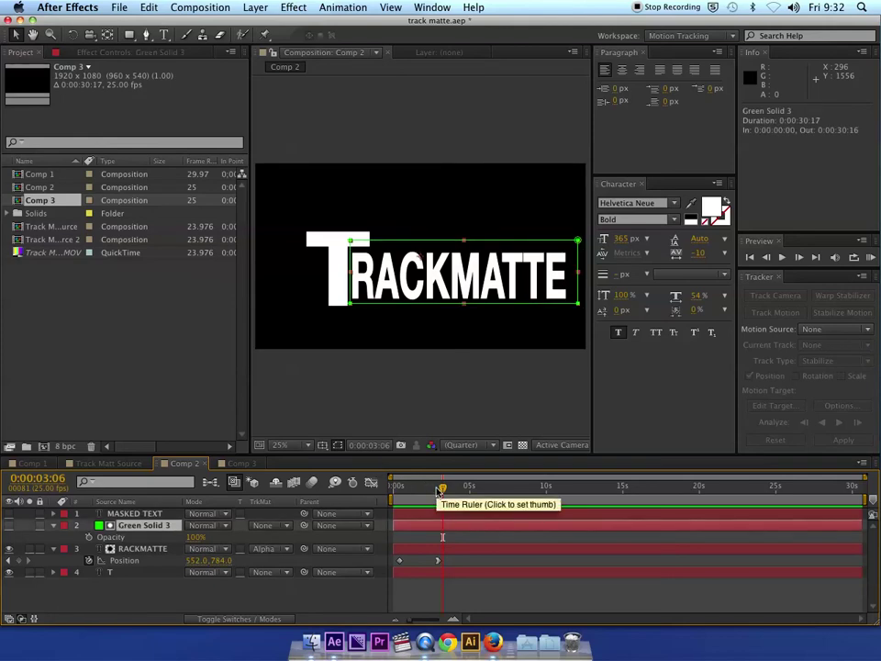
mouse_move(442, 491)
mouse_down()
mouse_move(405, 492)
mouse_move(438, 497)
mouse_up()
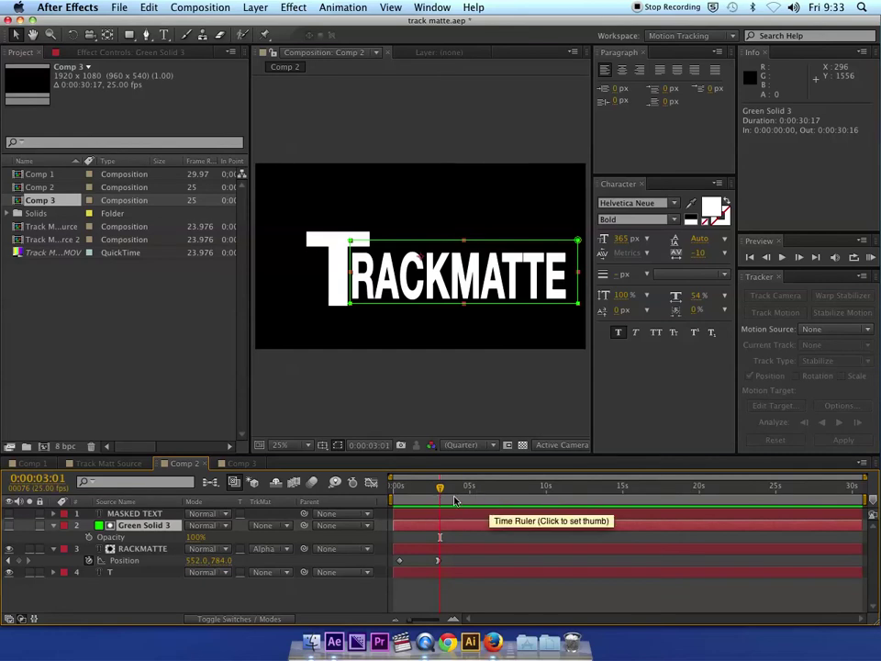
drag(438, 490, 417, 493)
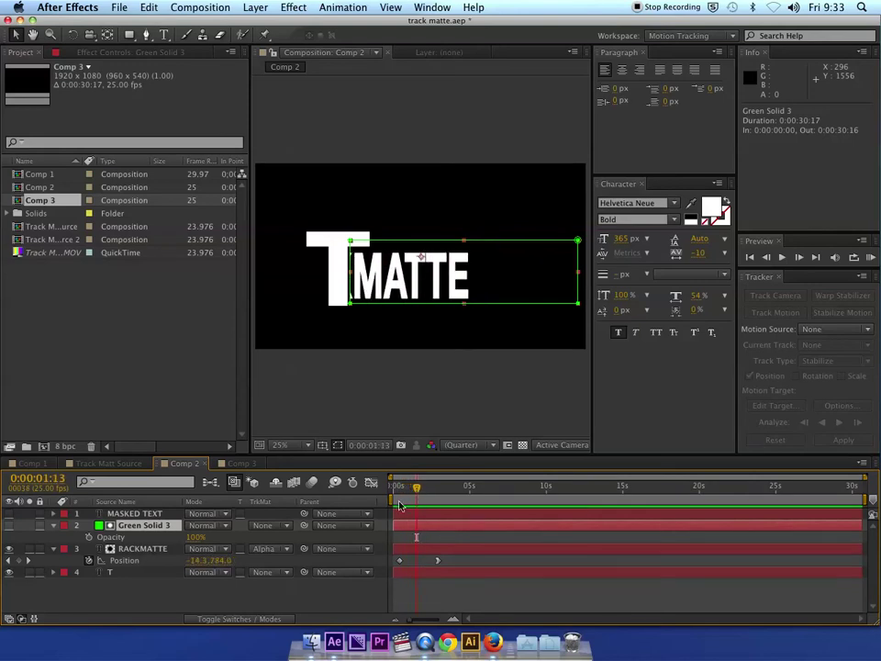
Collapse the Green Solid 3 and RACKMATTE layers and begin renaming Green Solid 3.
click(52, 525)
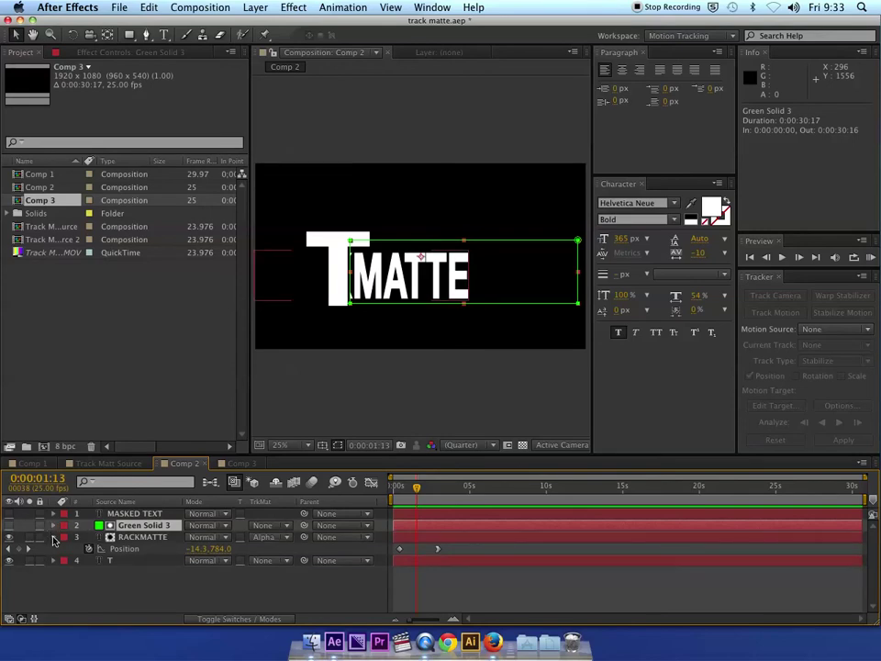
click(53, 537)
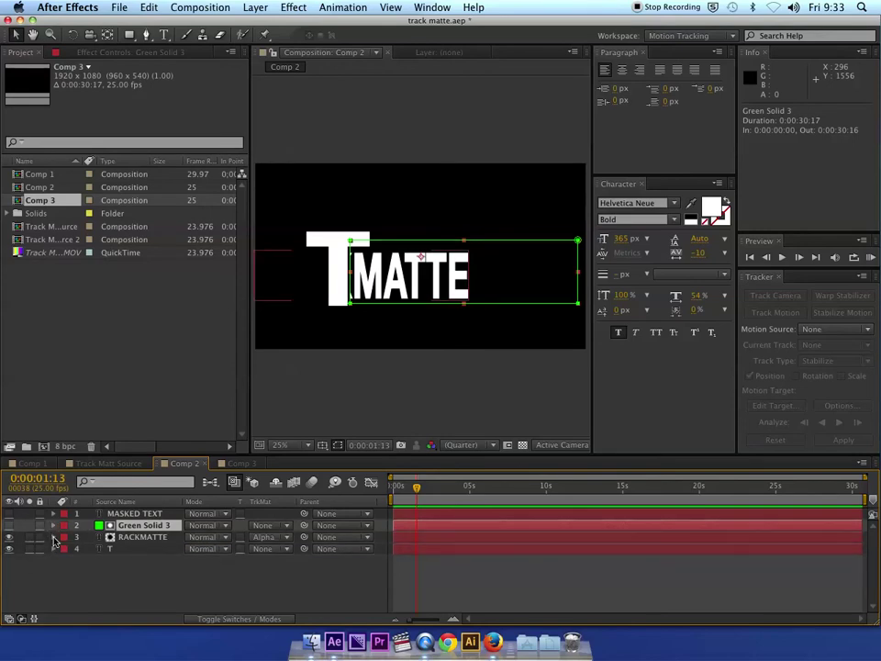
key(Return)
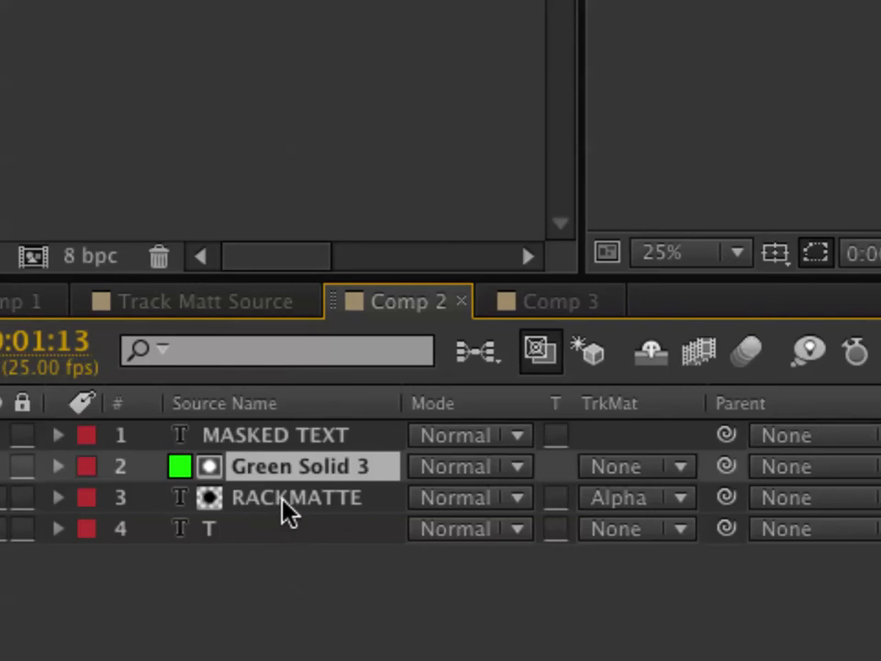
click(284, 508)
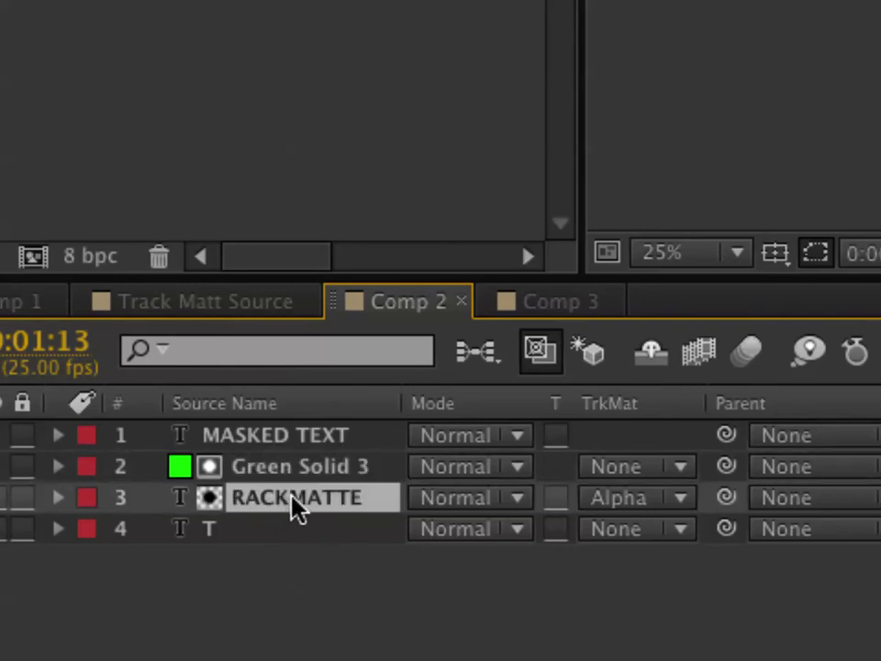
click(639, 510)
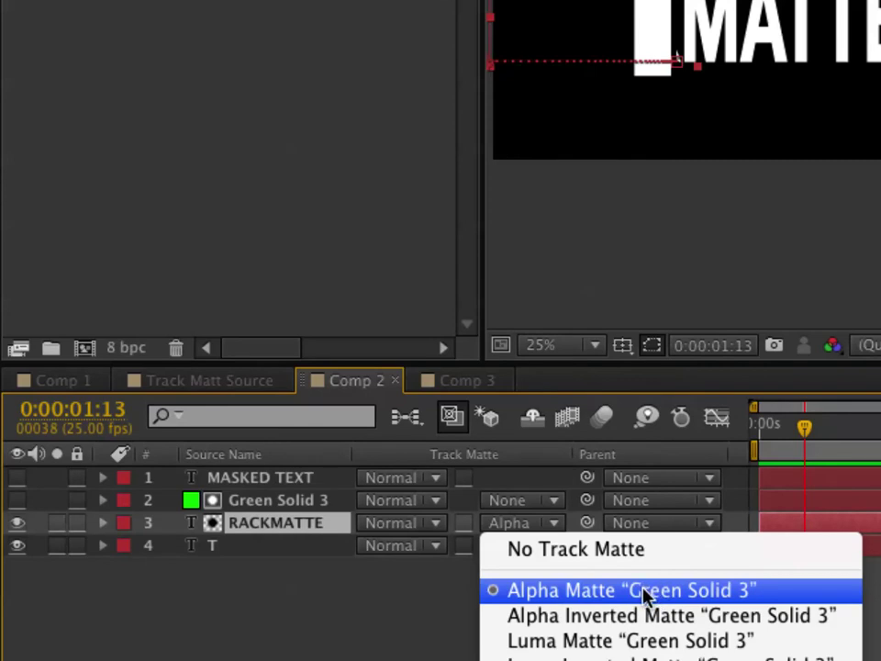
click(268, 518)
click(261, 501)
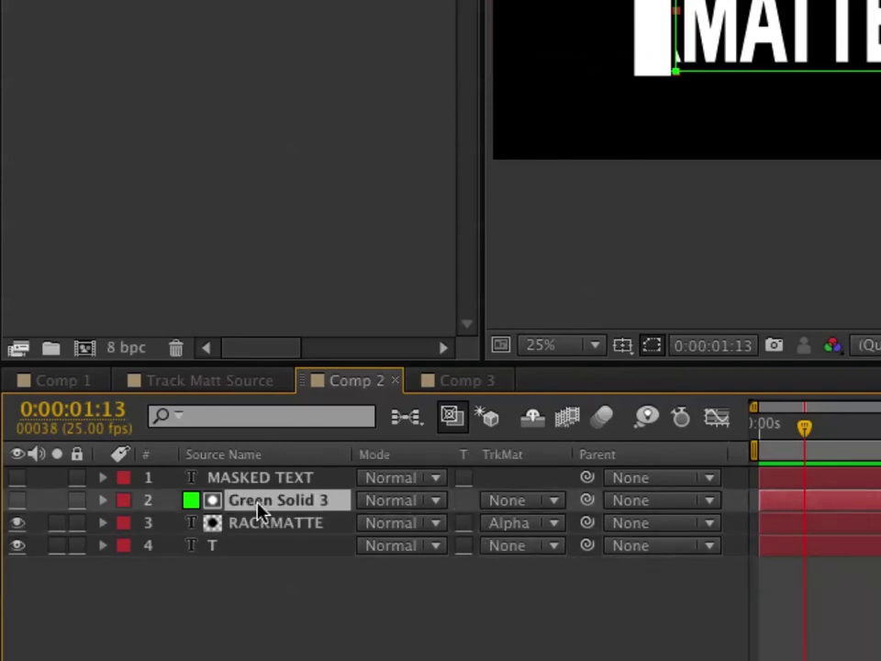
click(531, 526)
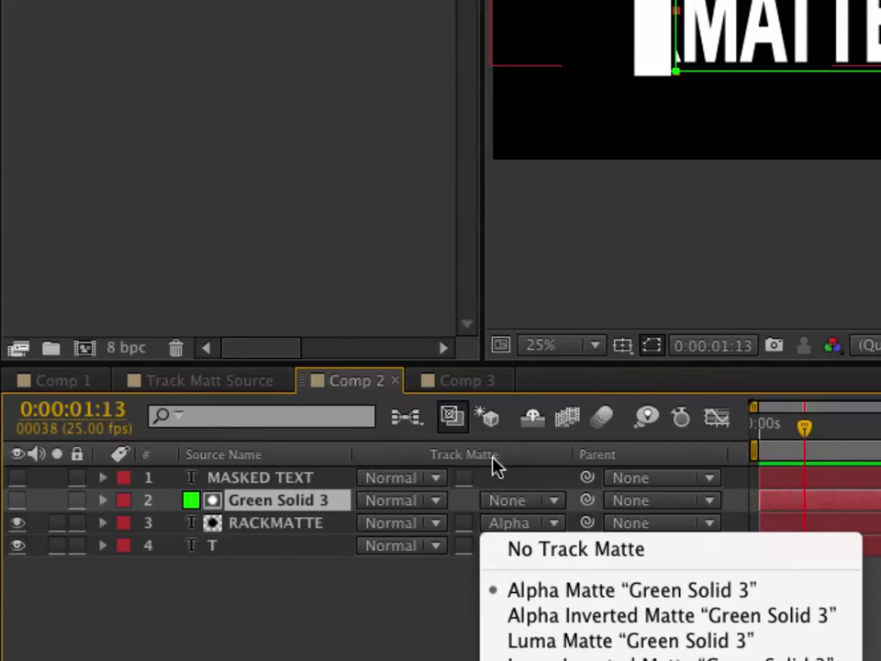
click(466, 600)
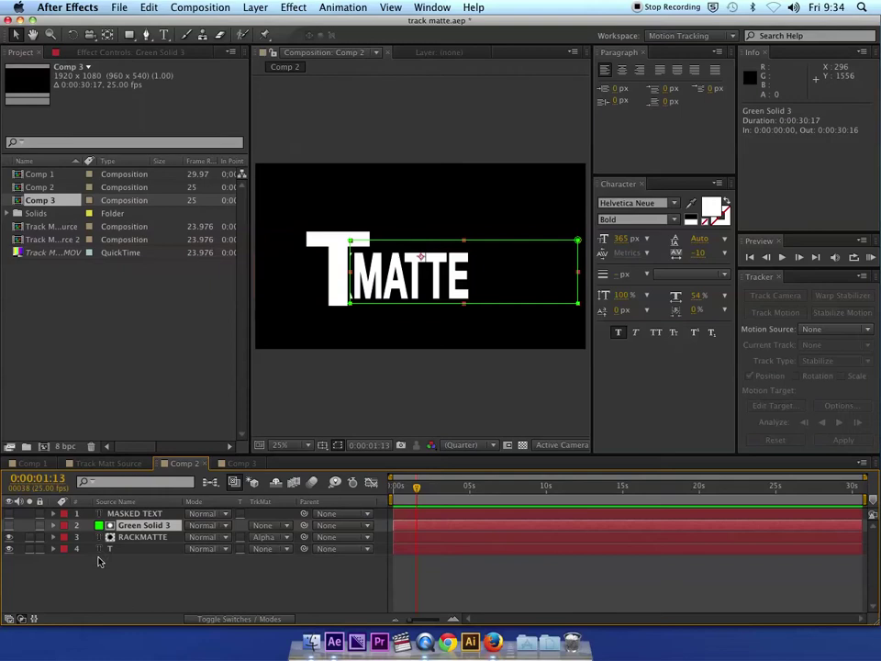
Delete the Green Solid 3 and RACKMATTE layers, then select the T text layer.
shift+click(145, 538)
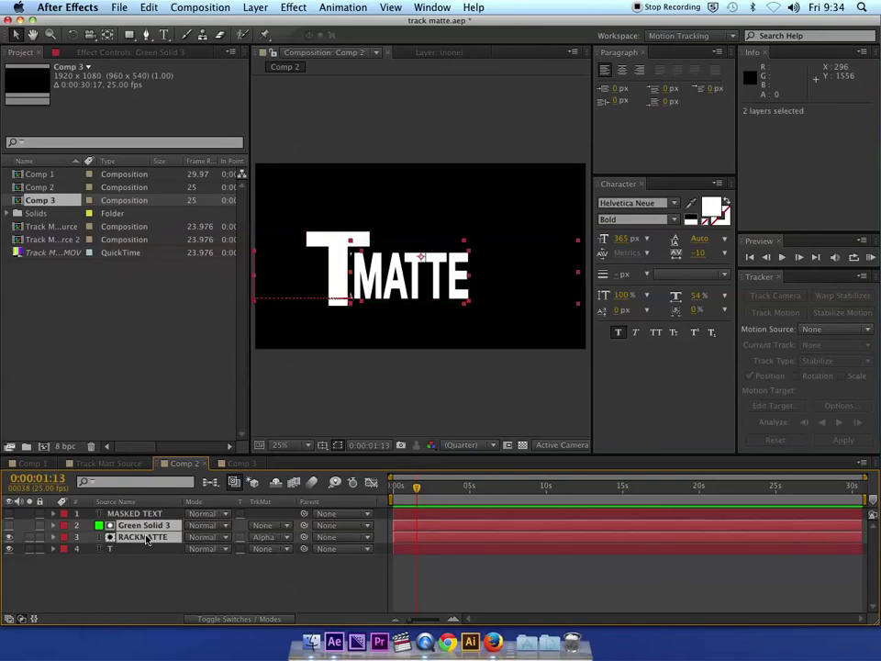
key(Delete)
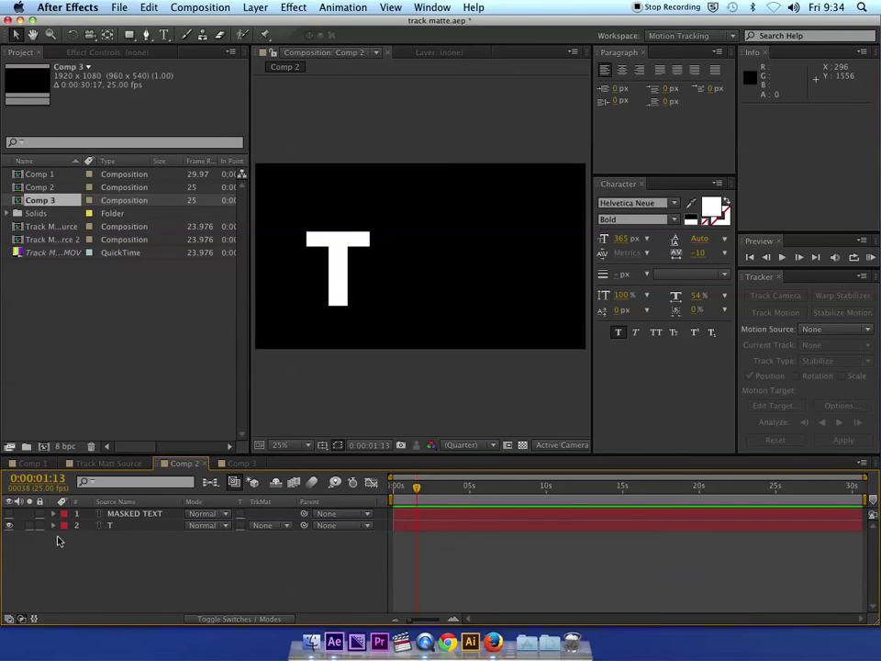
click(337, 275)
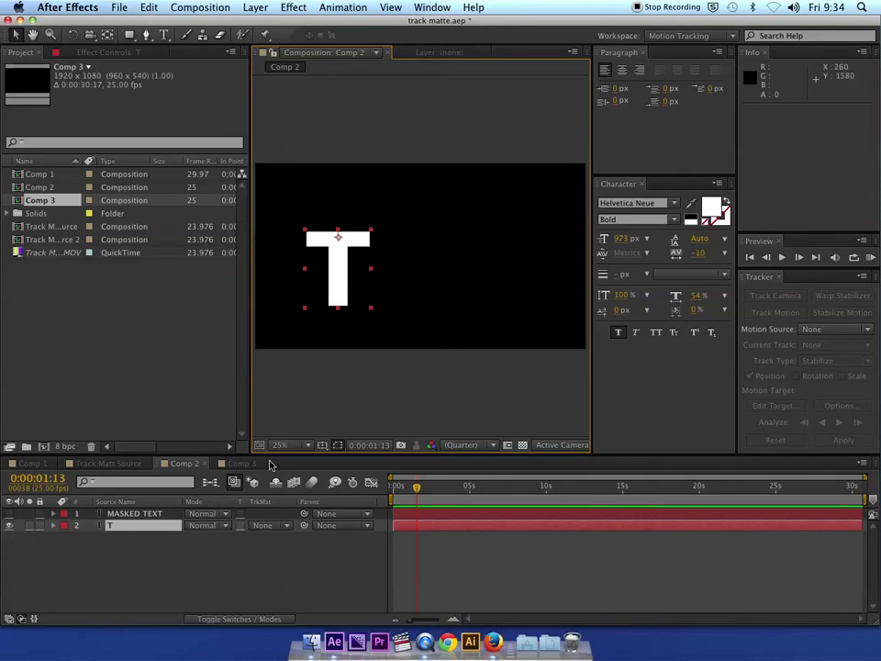
Edit the title text, typing RAC after the T and setting the font size to 243.
click(136, 558)
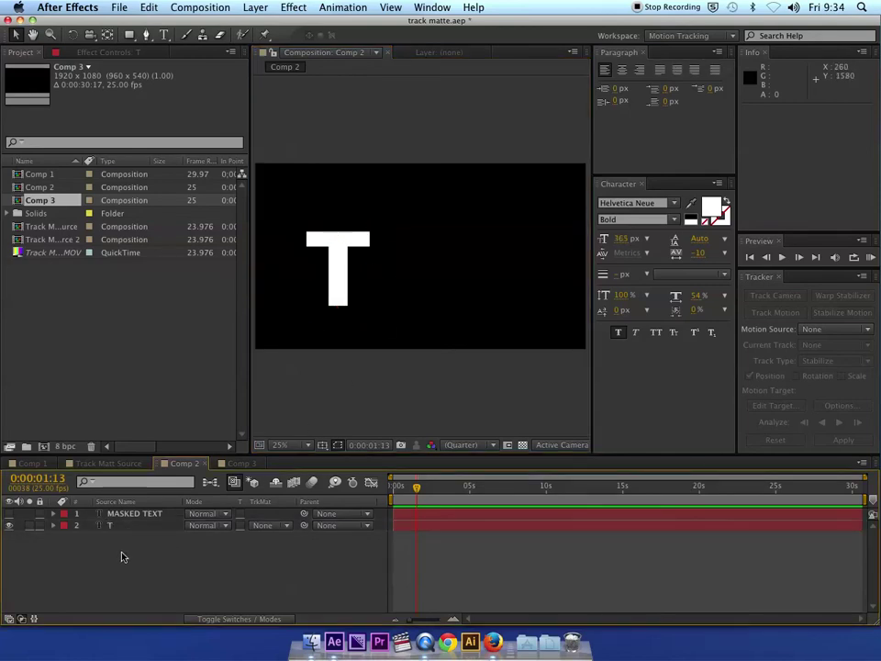
click(164, 35)
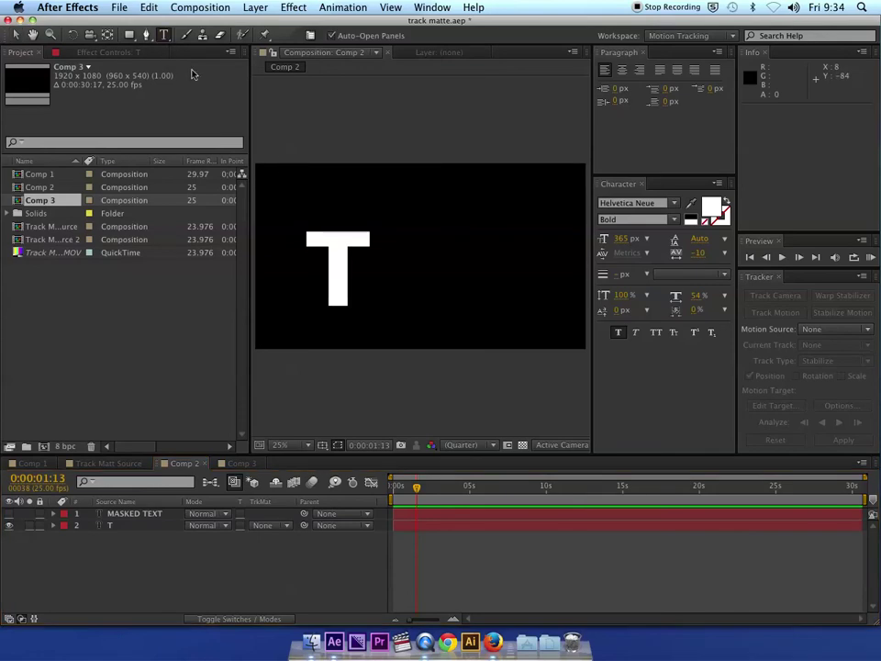
click(361, 275)
text(RAC)
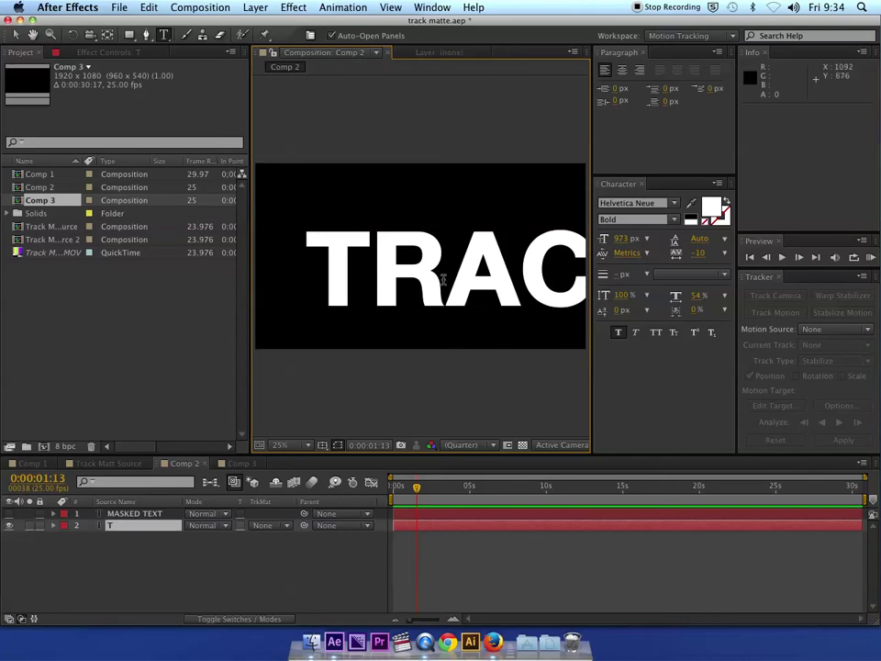
click(376, 268)
drag(375, 268, 592, 270)
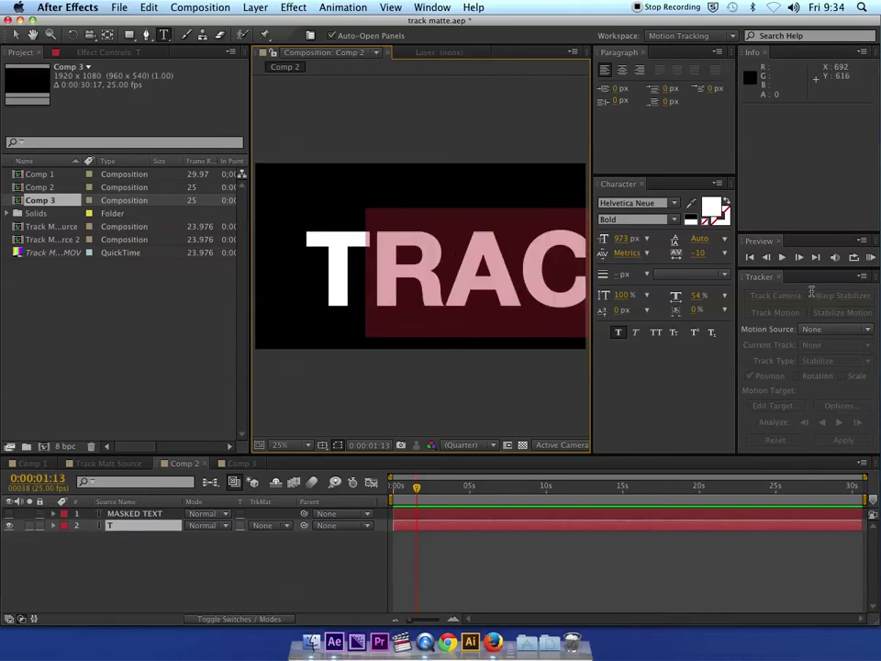
key(super+a)
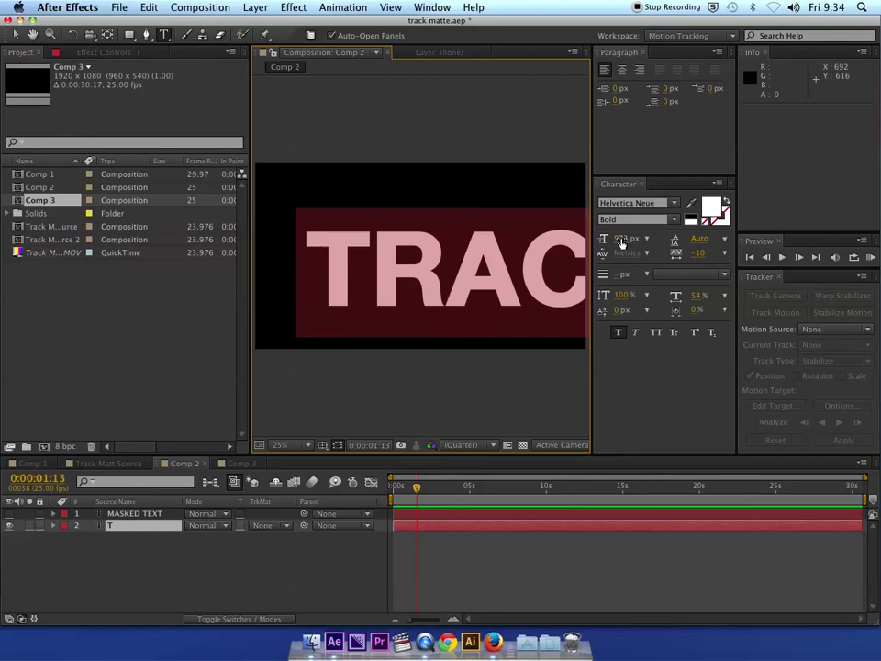
click(624, 238)
text(243)
key(Return)
Delete every letter after the T so only the big T remains.
drag(496, 272, 209, 314)
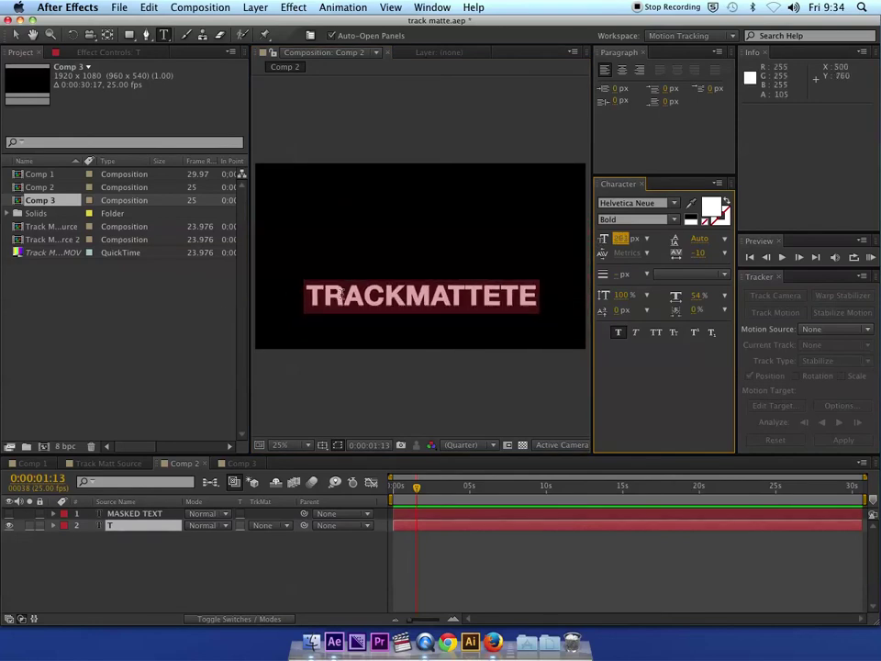
drag(323, 296, 537, 303)
key(super+z)
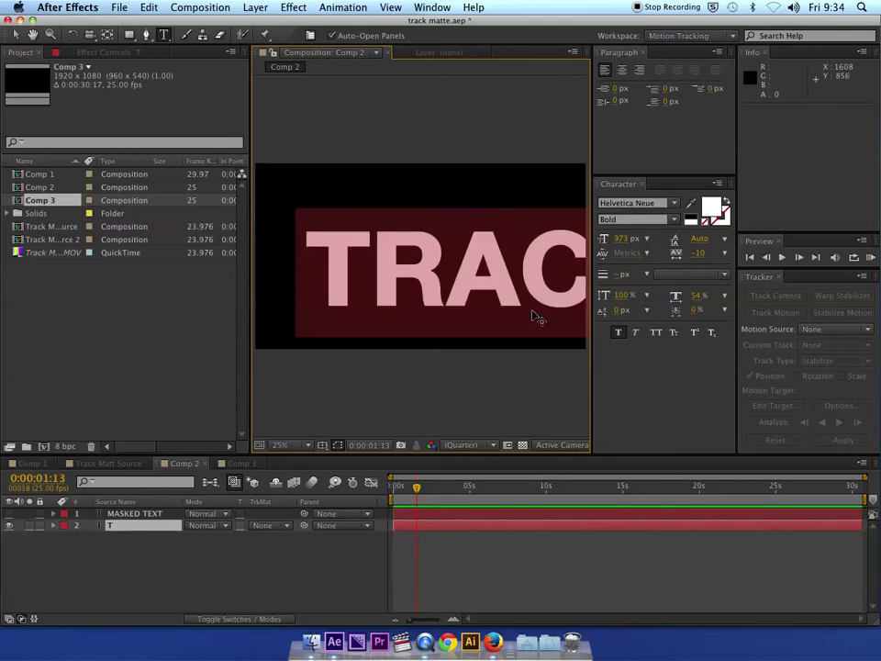
key(BackSpace)
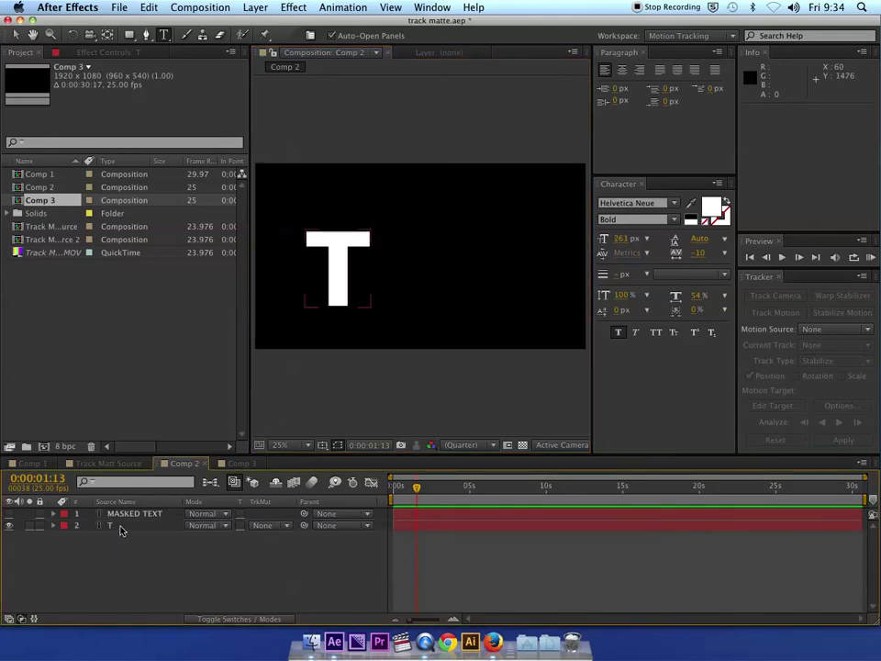
click(126, 554)
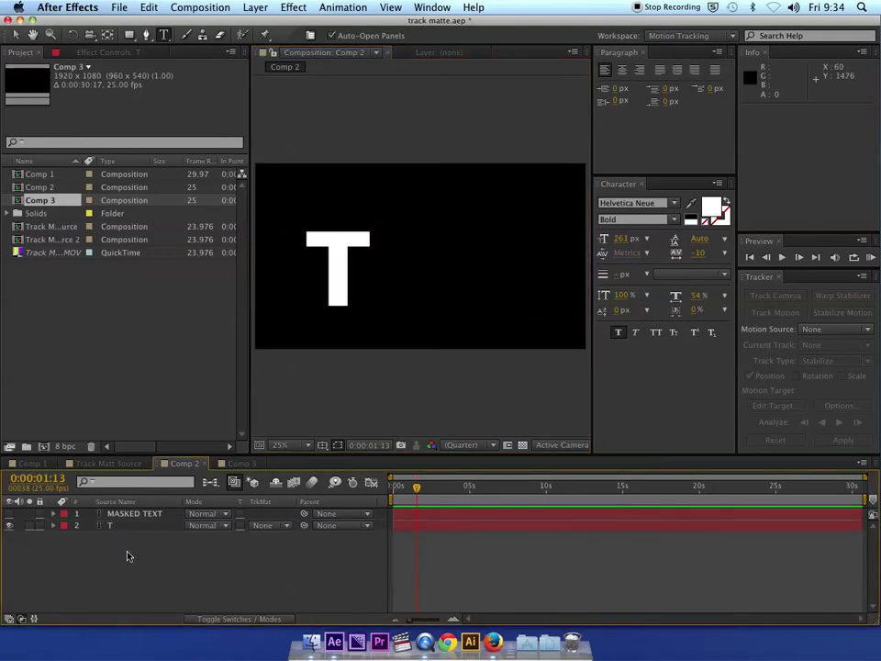
Create a separate RACKMATTE text layer beside the T and nudge it into place.
click(393, 290)
text(RACK)
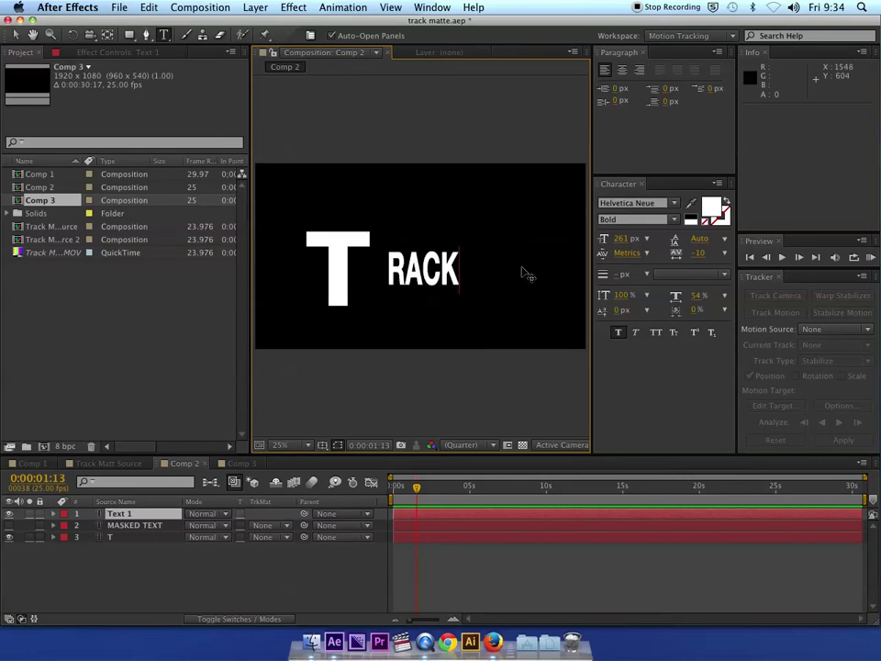
text(MATTES)
key(BackSpace)
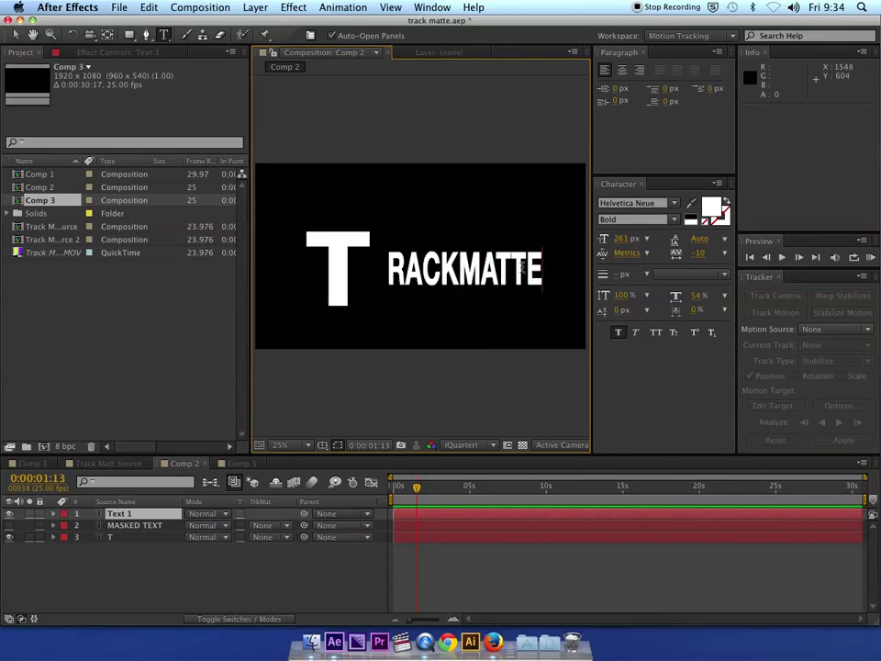
drag(504, 328, 465, 340)
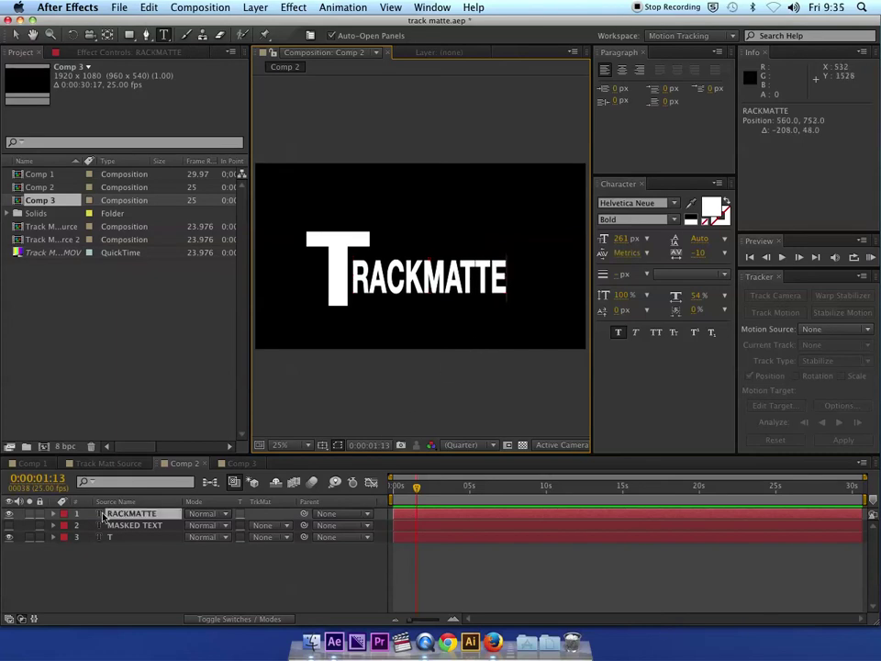
Add a new green solid layer and lower its opacity to 55% so the text shows through.
right_click(112, 561)
mouse_move(142, 483)
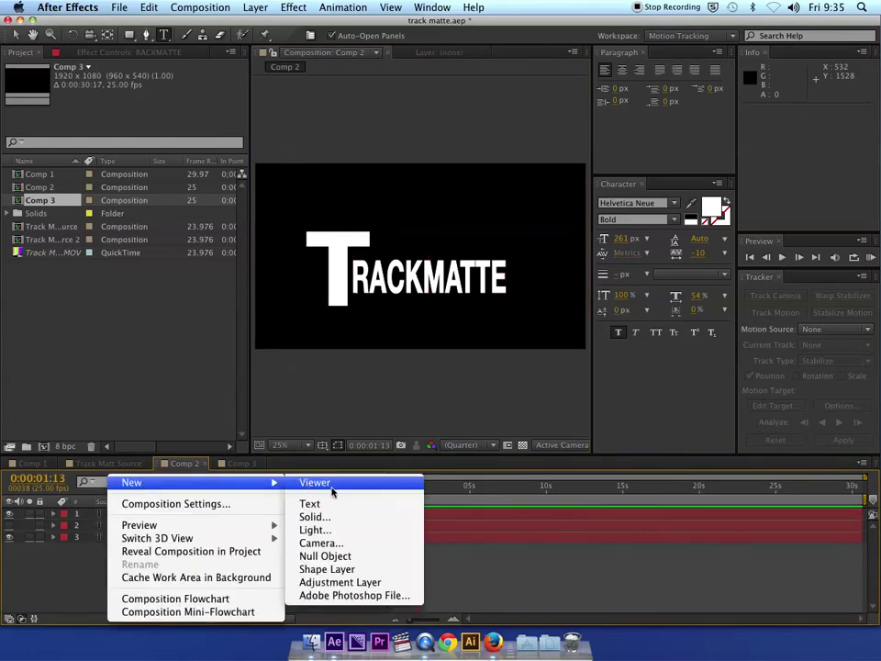
click(312, 515)
click(510, 423)
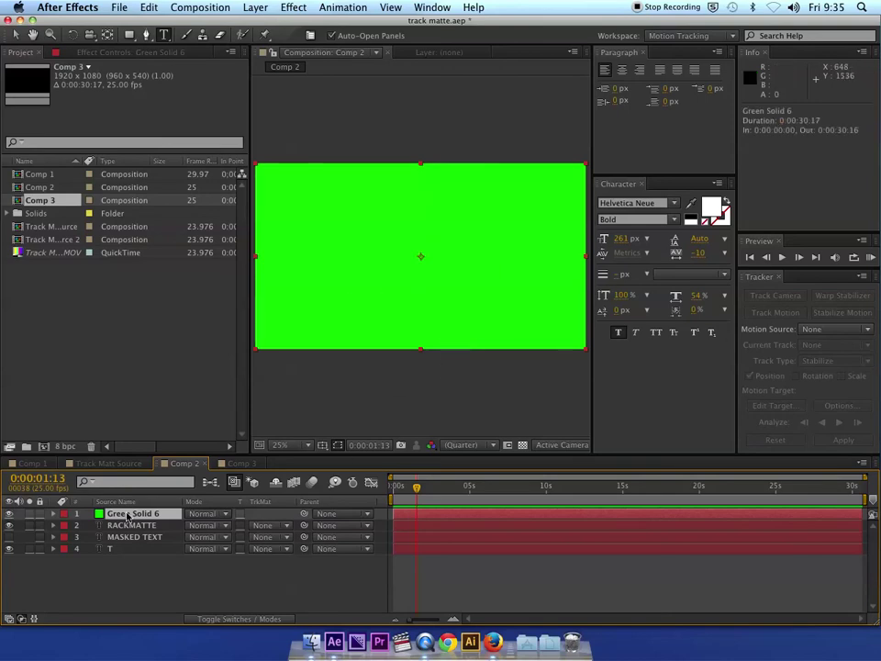
key(t)
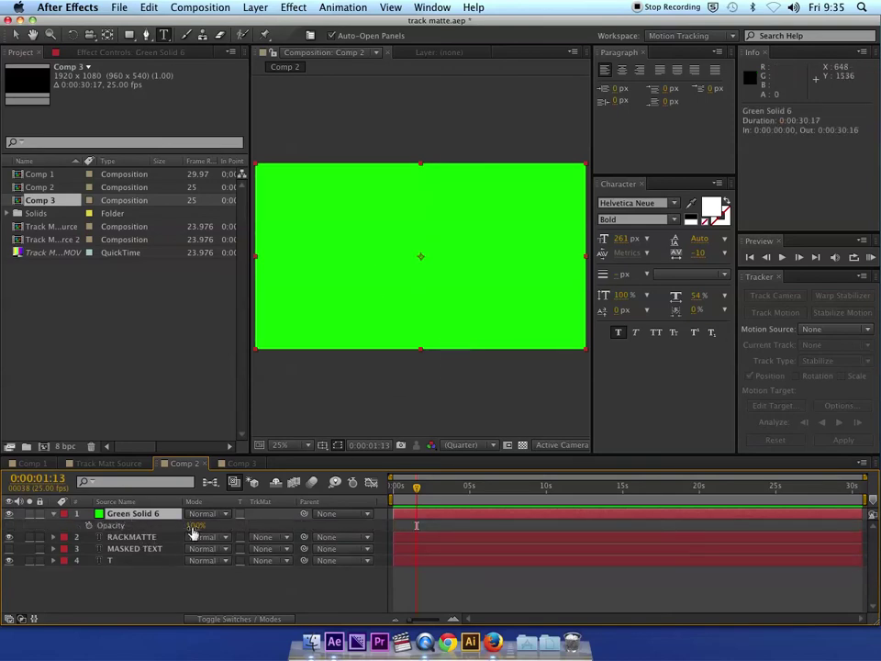
drag(192, 532, 166, 530)
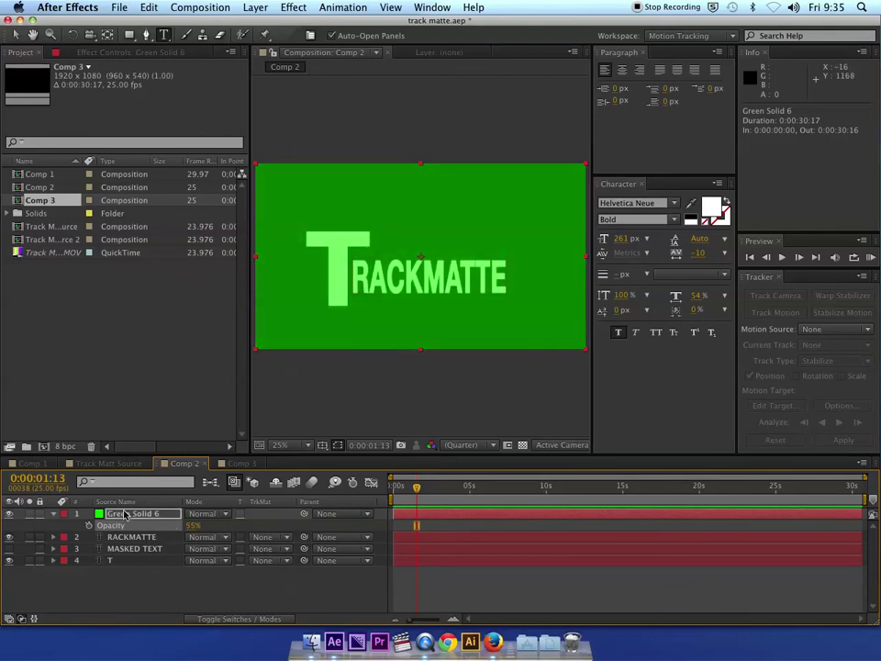
click(135, 514)
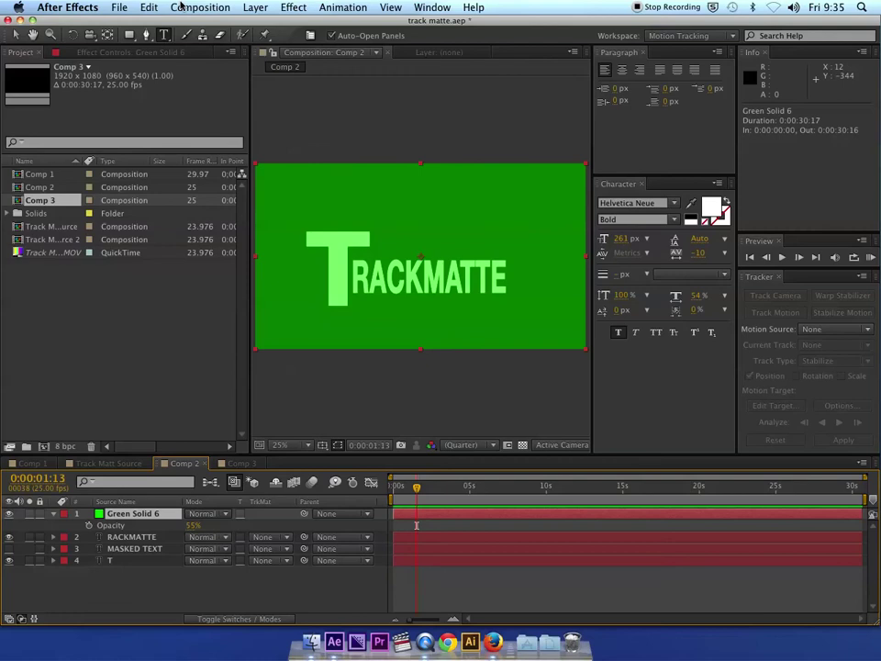
Draw a rectangle mask on the green solid around the RACKMATTE lettering.
key(q)
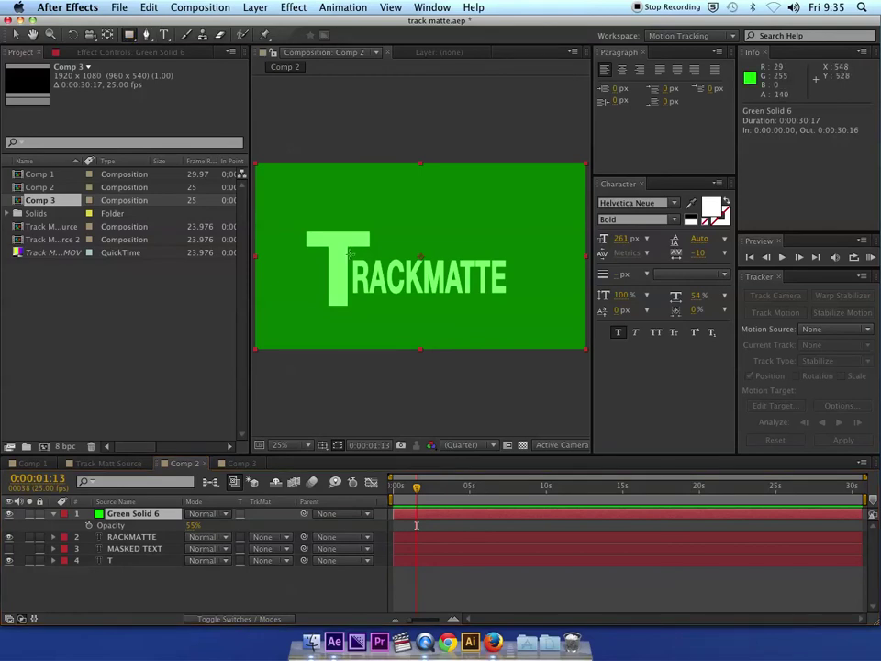
mouse_move(350, 251)
mouse_down()
mouse_move(371, 275)
mouse_move(460, 297)
mouse_move(513, 298)
mouse_up()
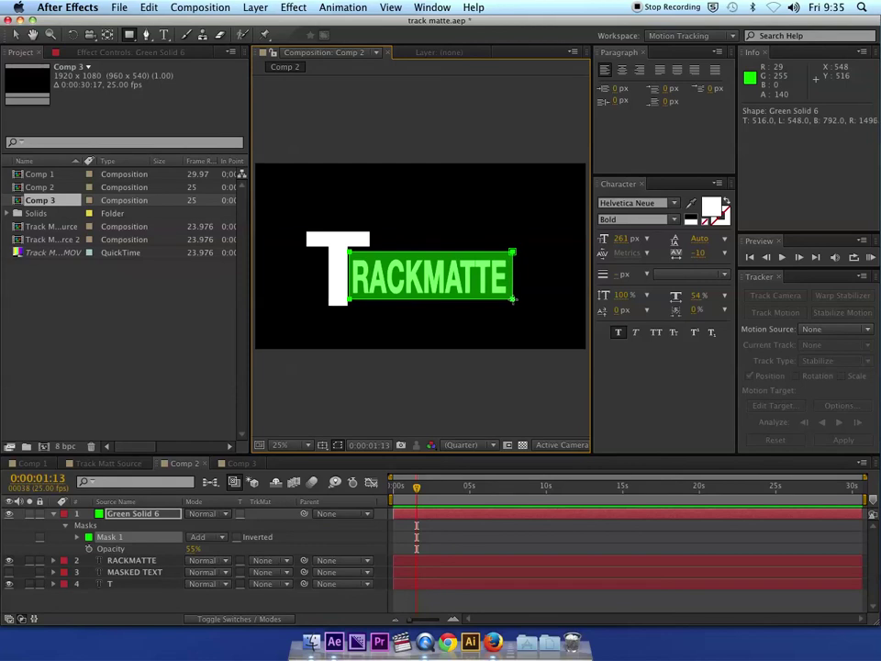
drag(513, 298, 512, 300)
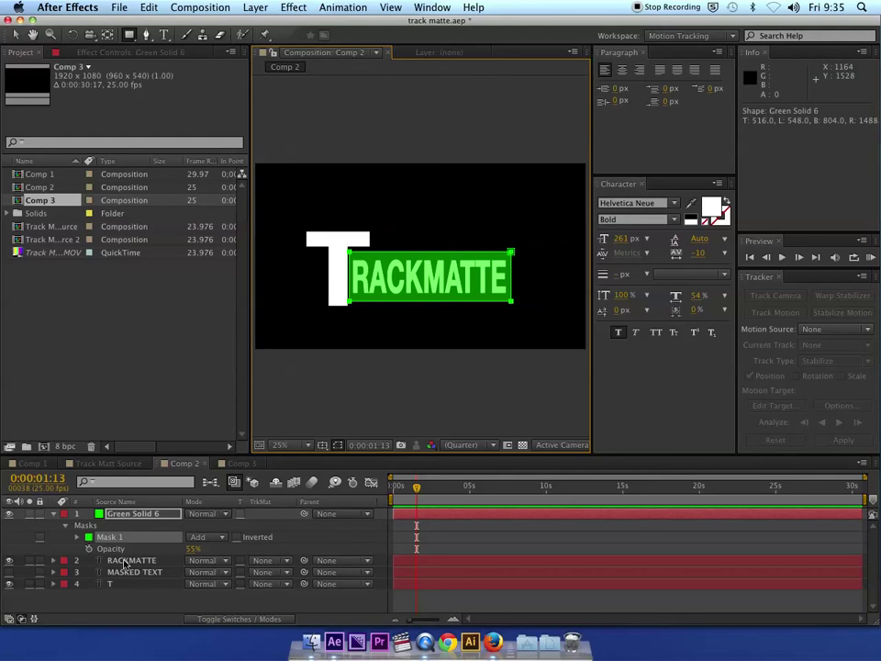
Rename the masked green solid layer to 'rackmatte mask'.
click(53, 514)
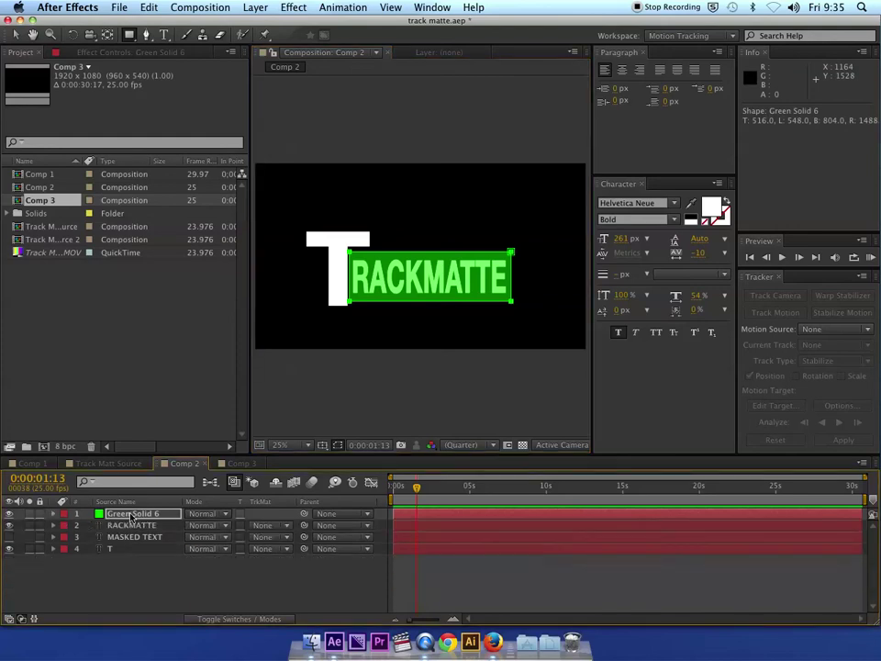
click(137, 519)
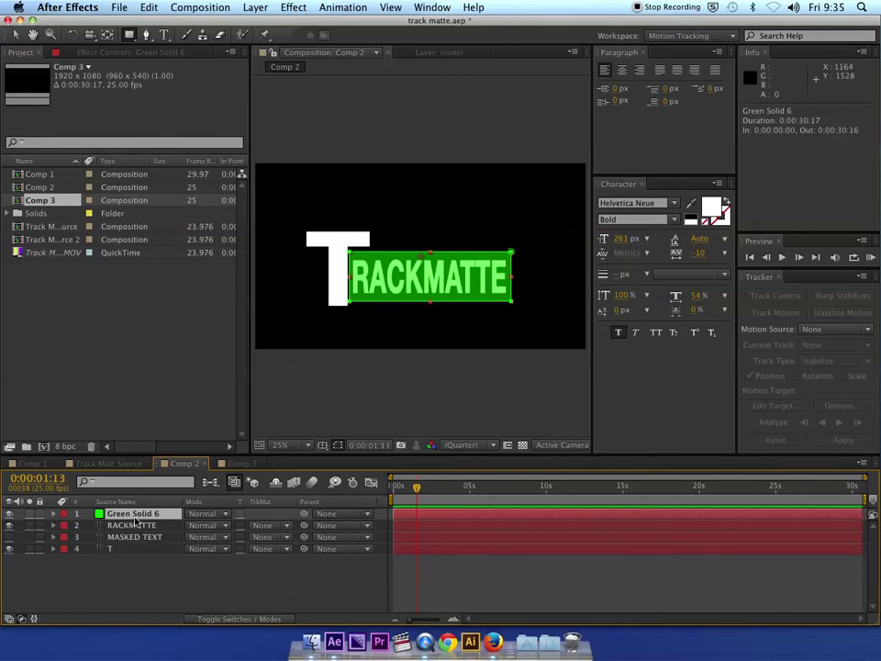
key(Return)
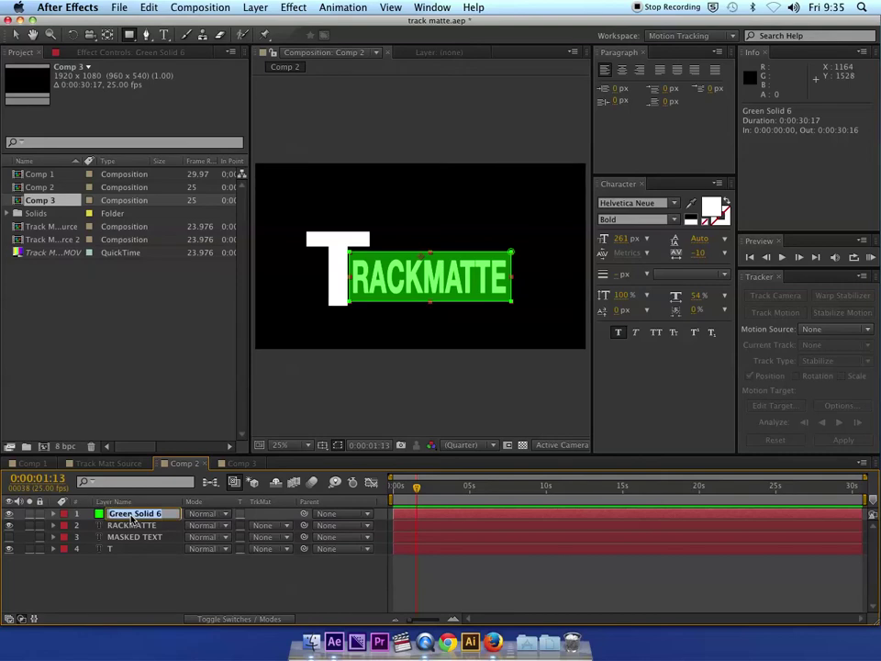
text(rackmatte mask)
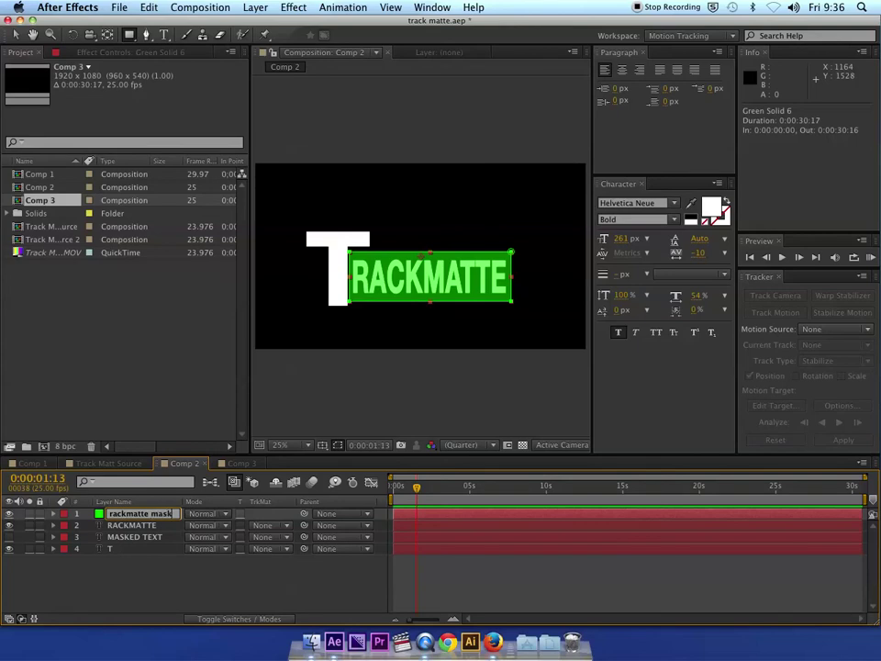
key(Return)
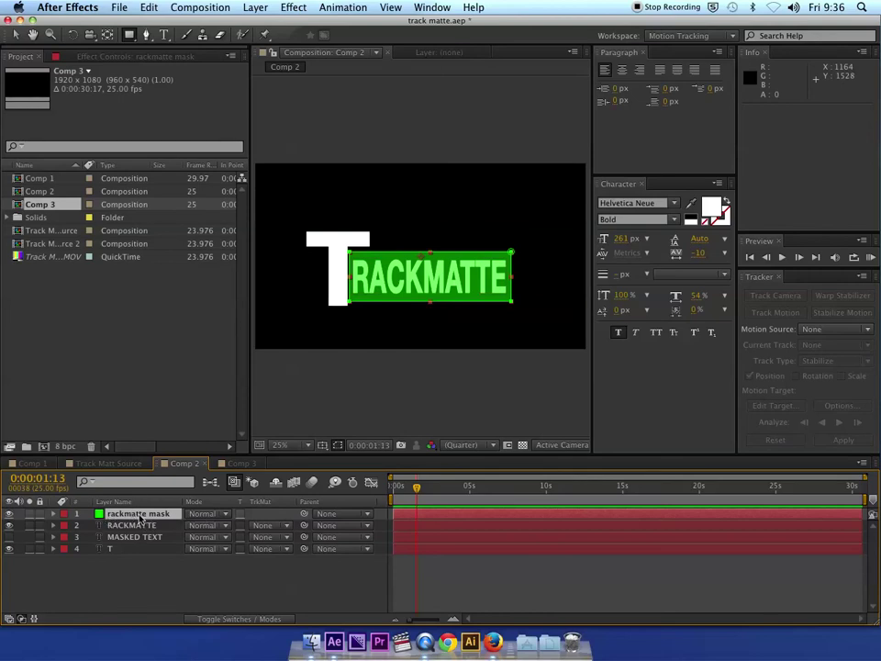
Set the RACKMATTE layer's track matte to Alpha Matte 'rackmatte mask'.
click(139, 527)
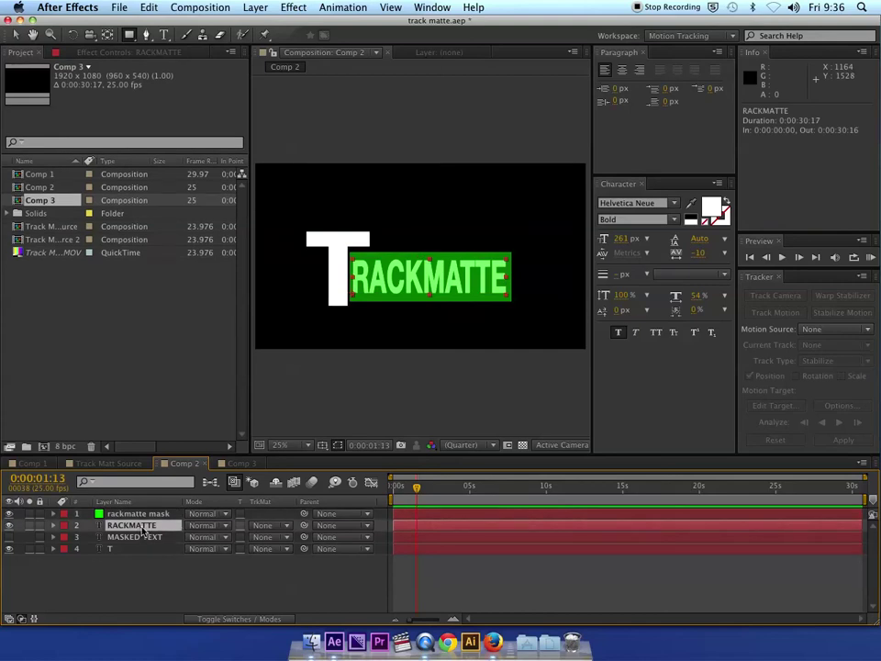
click(285, 527)
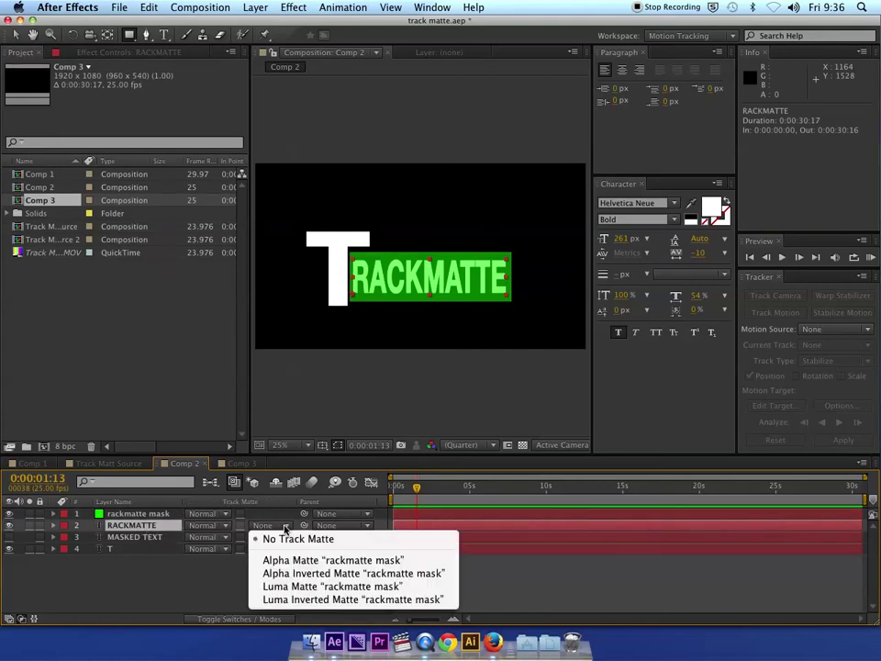
click(341, 560)
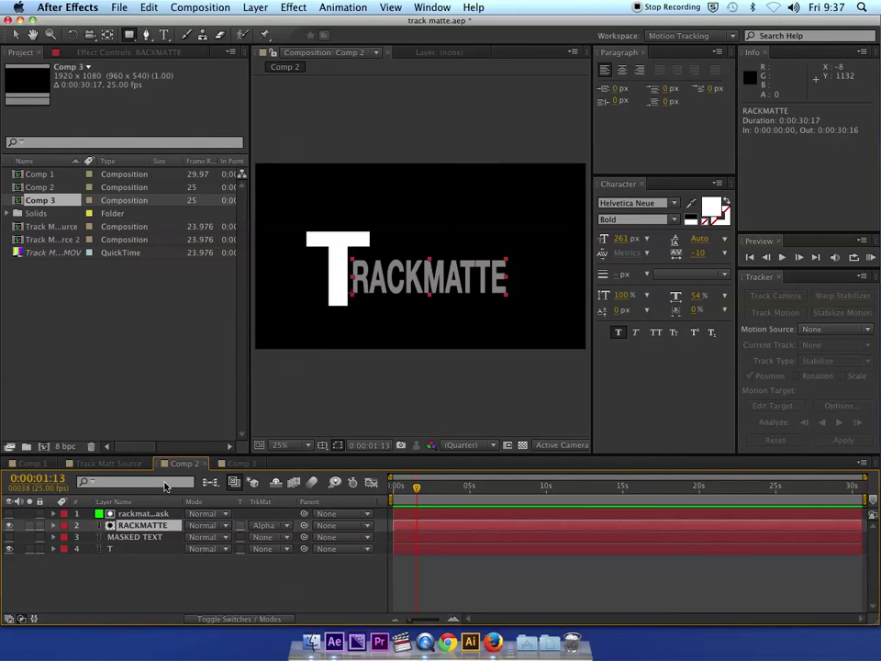
Raise the rackmatte mask layer's opacity to 100%.
click(143, 514)
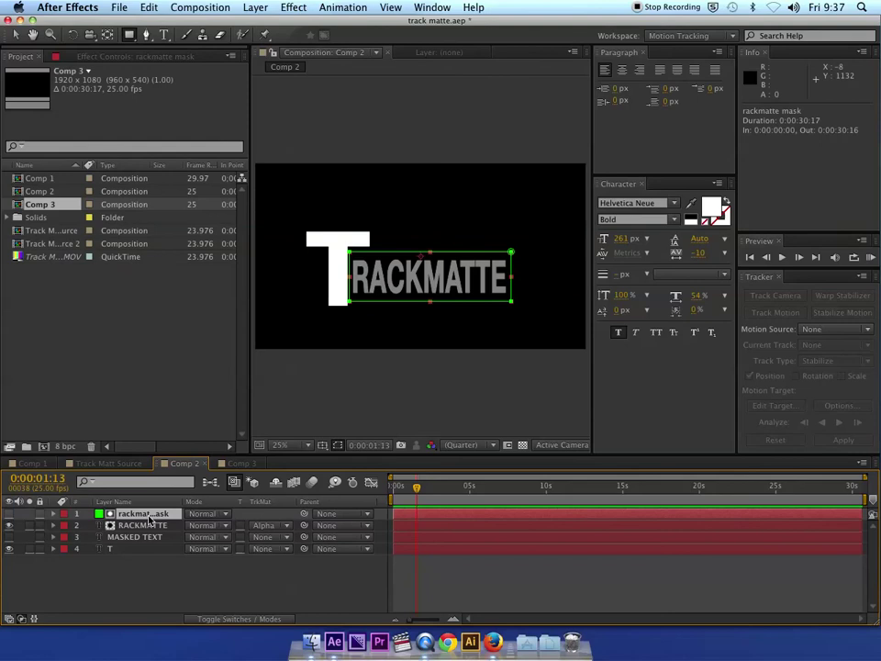
key(t)
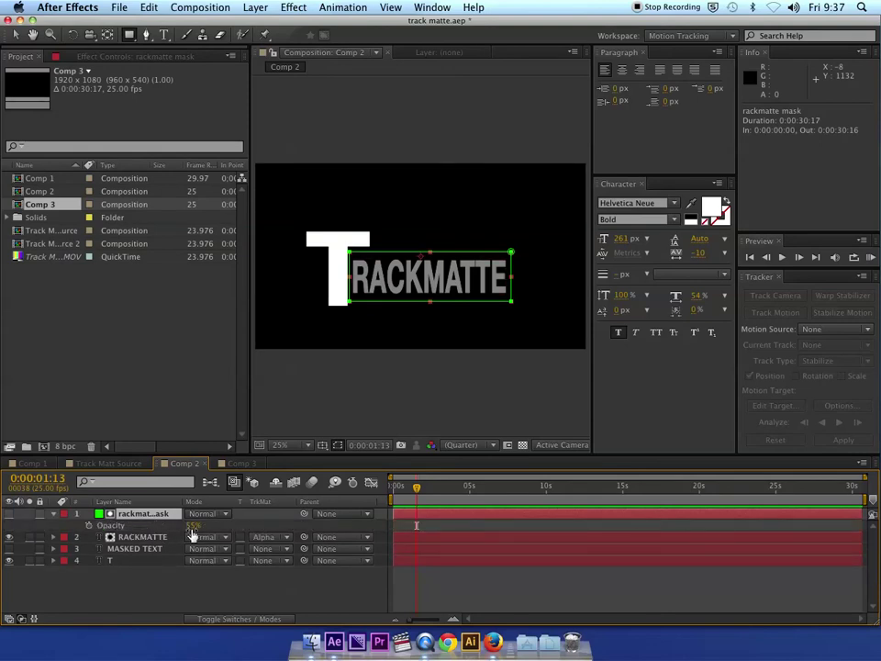
drag(193, 525, 225, 532)
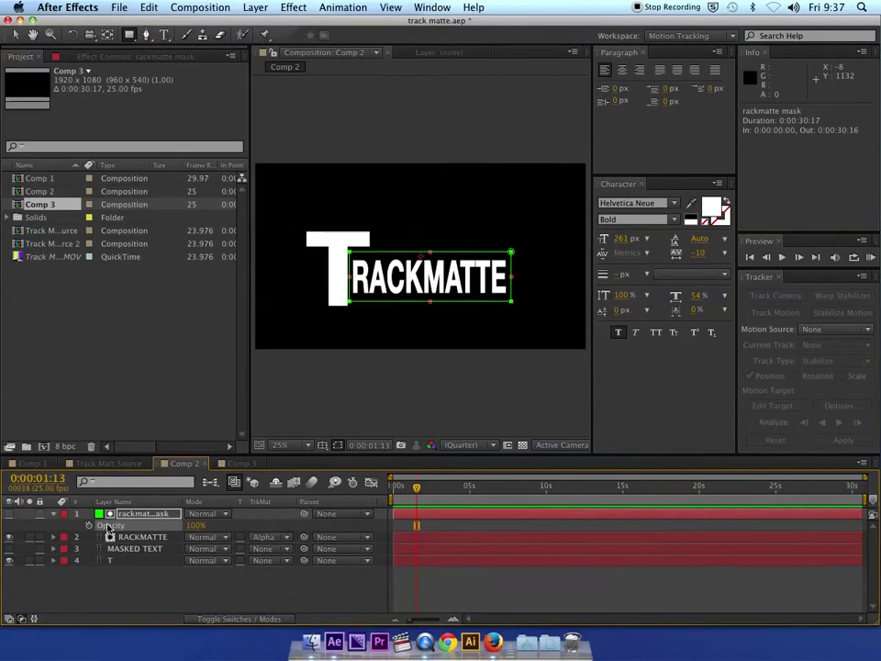
Set a Position keyframe for RACKMATTE at about five seconds (5:03).
click(136, 536)
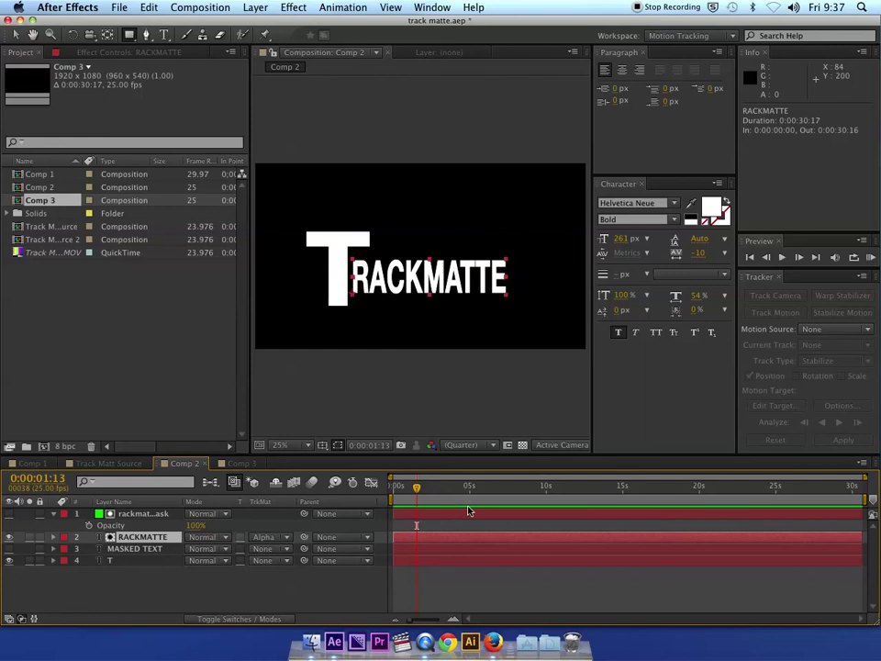
click(430, 487)
drag(430, 487, 470, 487)
click(139, 514)
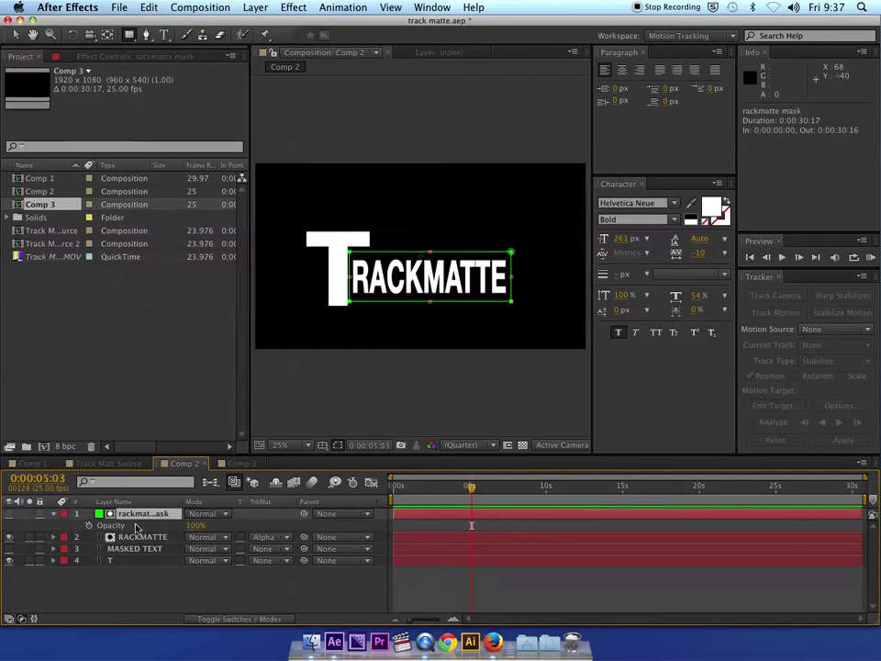
click(129, 541)
key(p)
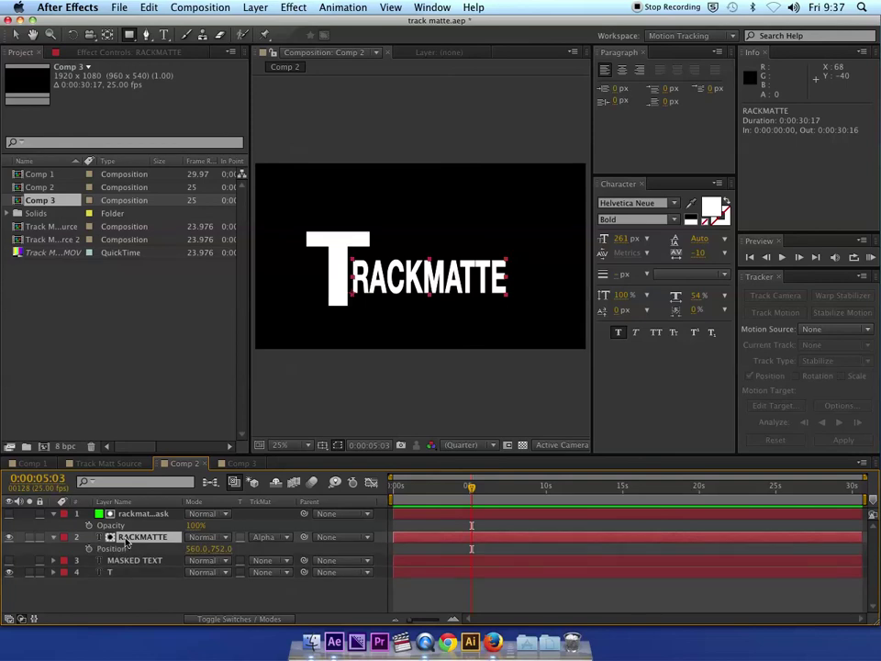
click(89, 548)
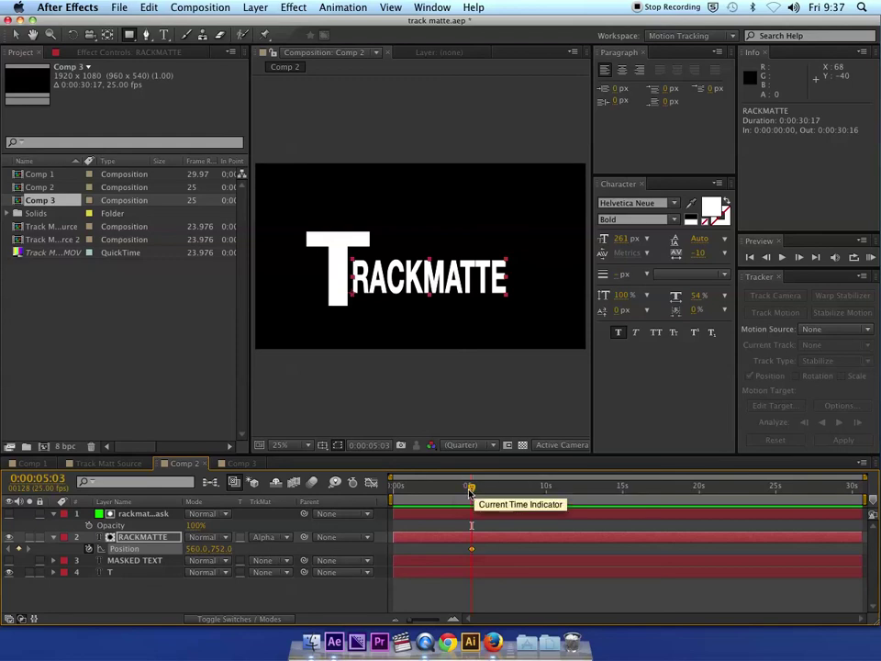
At 2:05, slide RACKMATTE left behind the T and apply Easy Ease In to the final keyframe.
drag(470, 485, 427, 490)
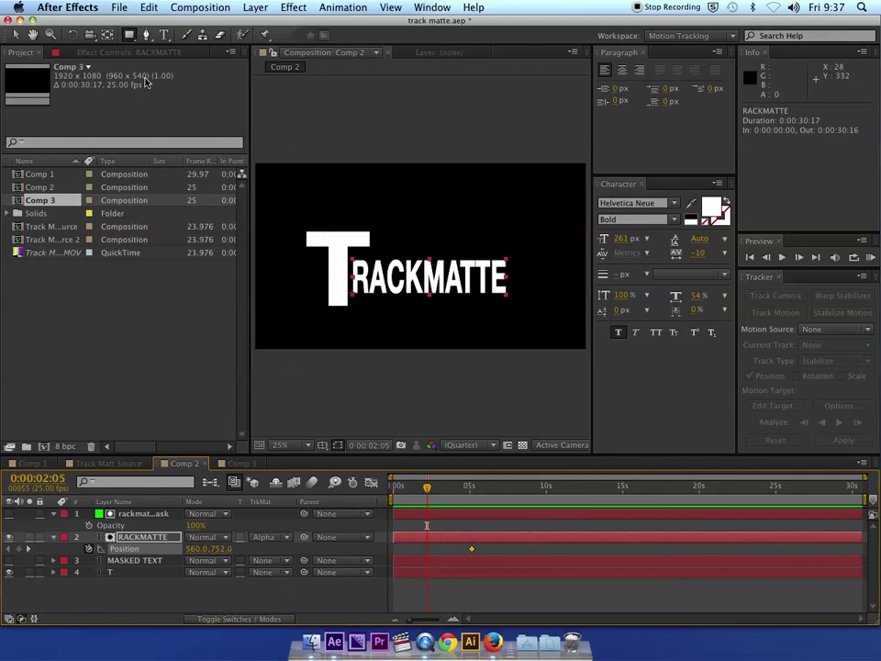
click(468, 275)
drag(468, 275, 303, 275)
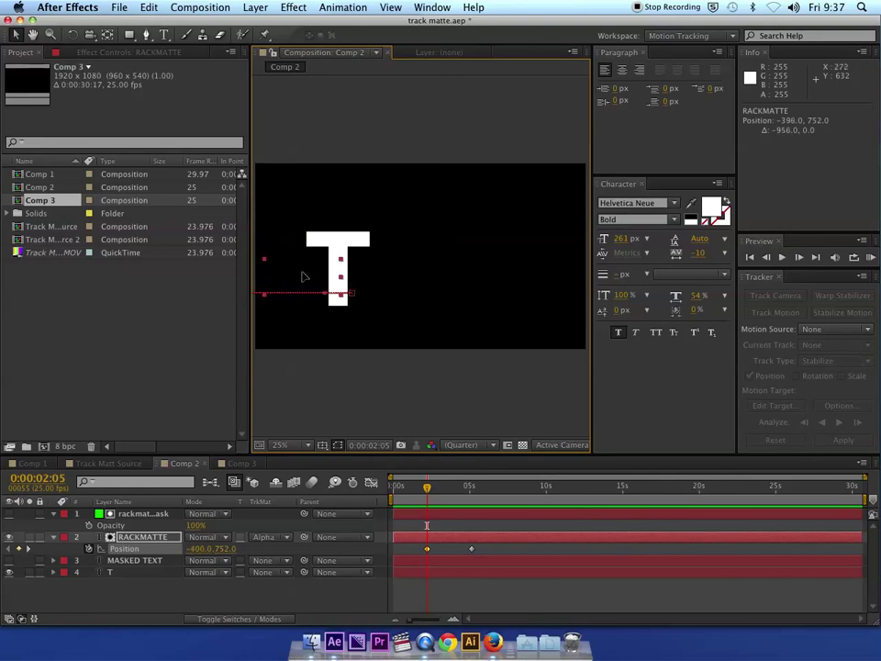
right_click(472, 550)
mouse_move(527, 609)
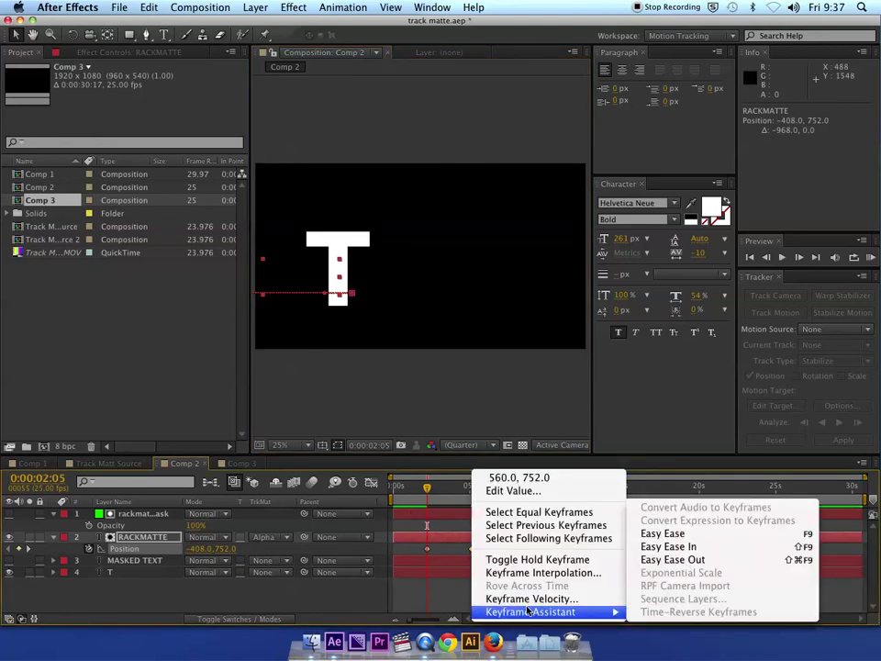
click(681, 547)
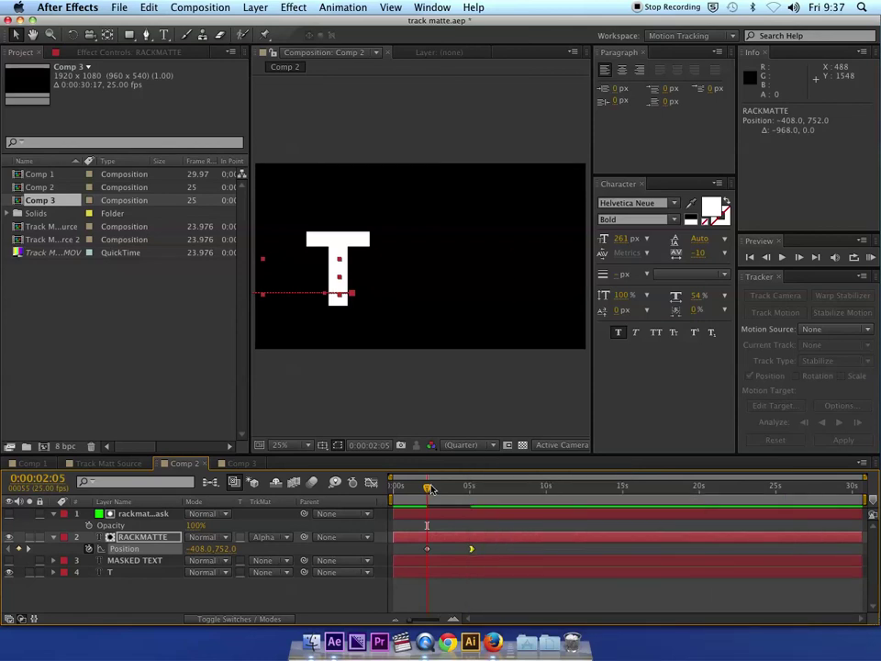
drag(428, 488, 418, 489)
key(space)
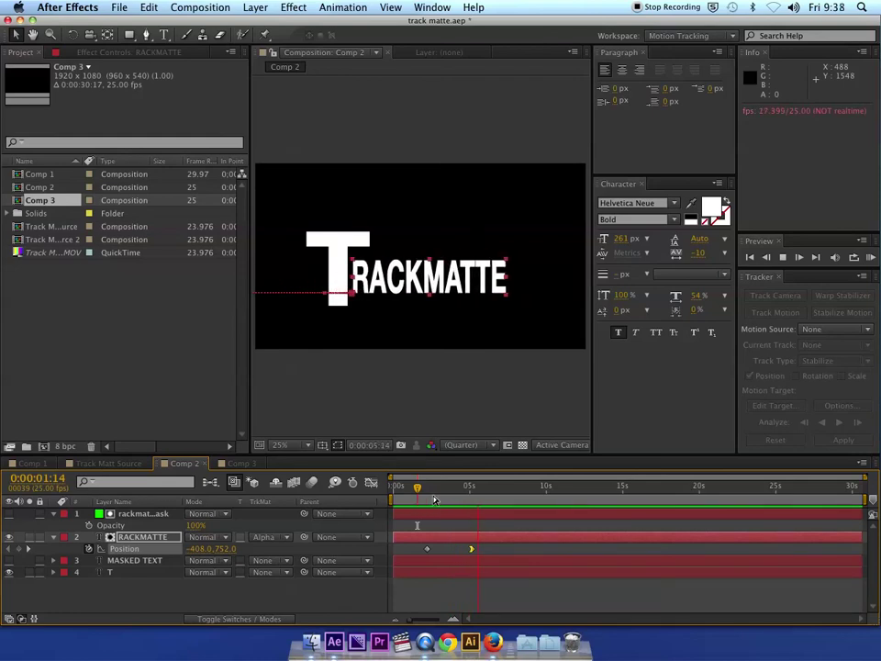
drag(436, 496, 409, 489)
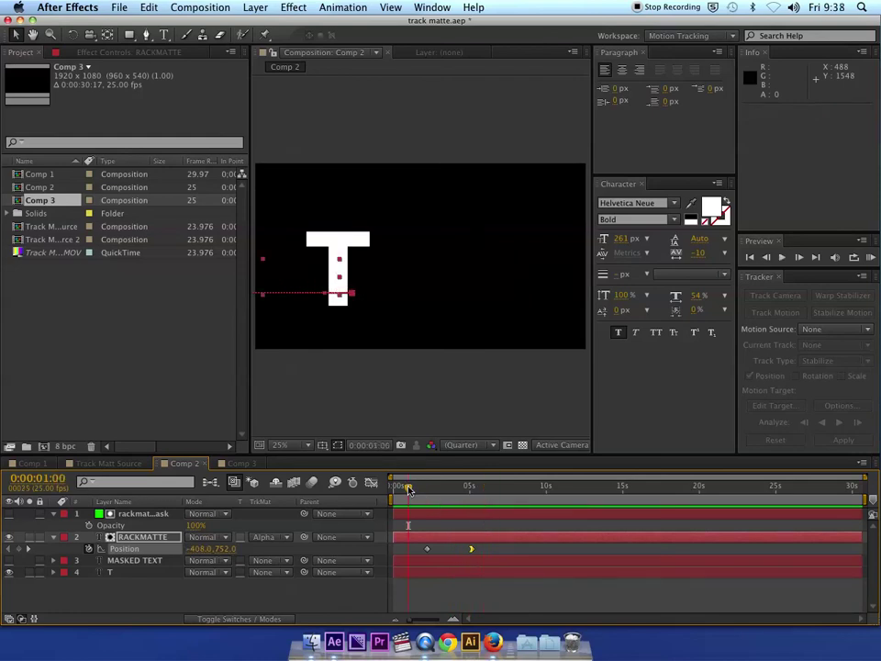
key(space)
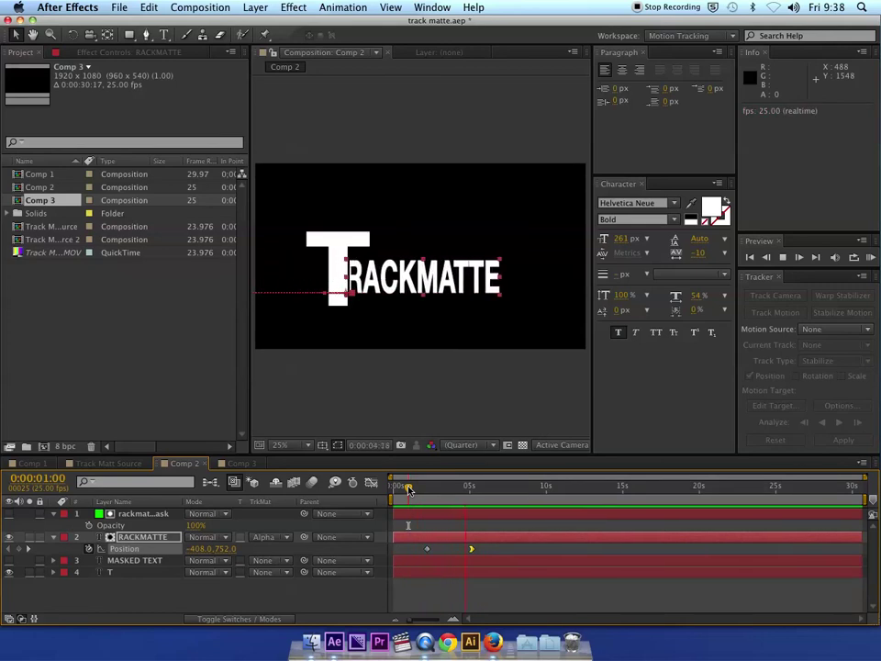
key(space)
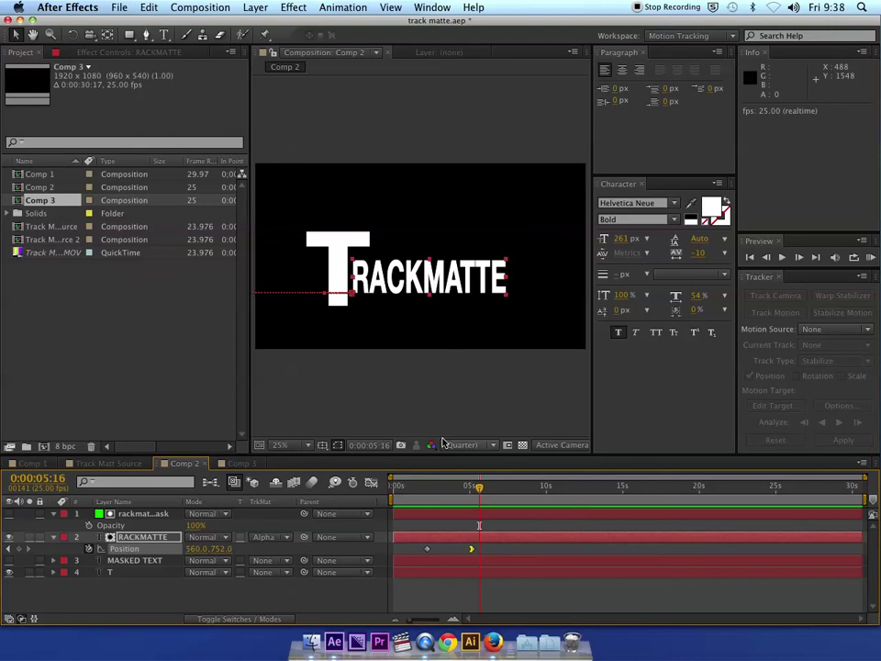
click(450, 444)
click(452, 407)
drag(478, 486, 421, 493)
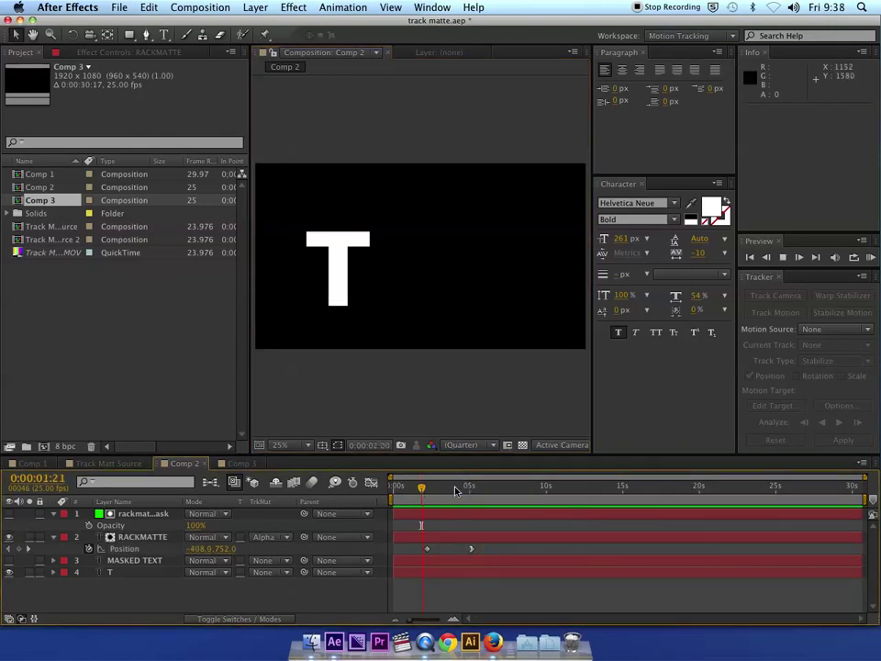
key(space)
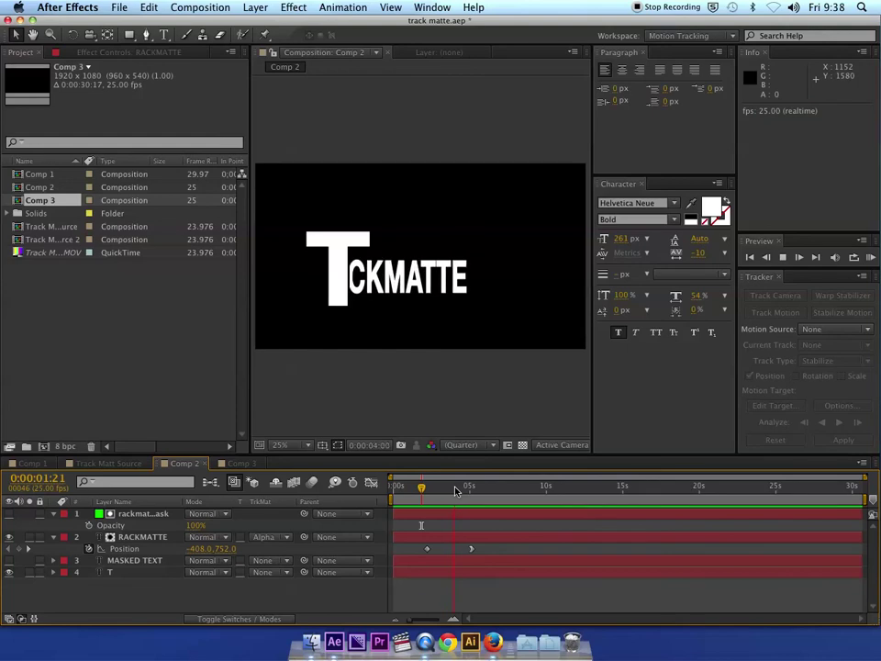
key(space)
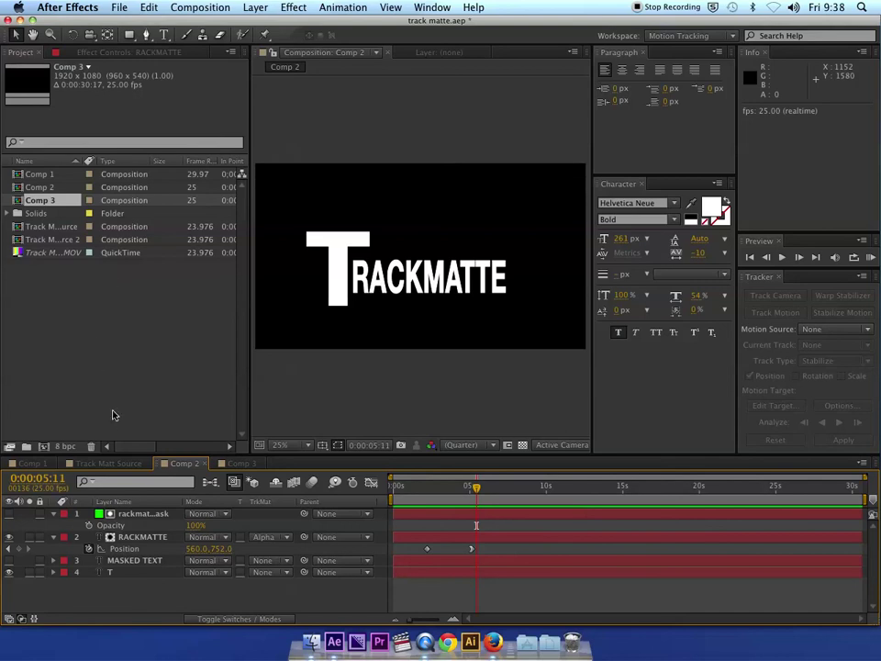
Create a new 1920×1080, 25 fps composition named Comp 4 and choose the Type tool.
click(44, 446)
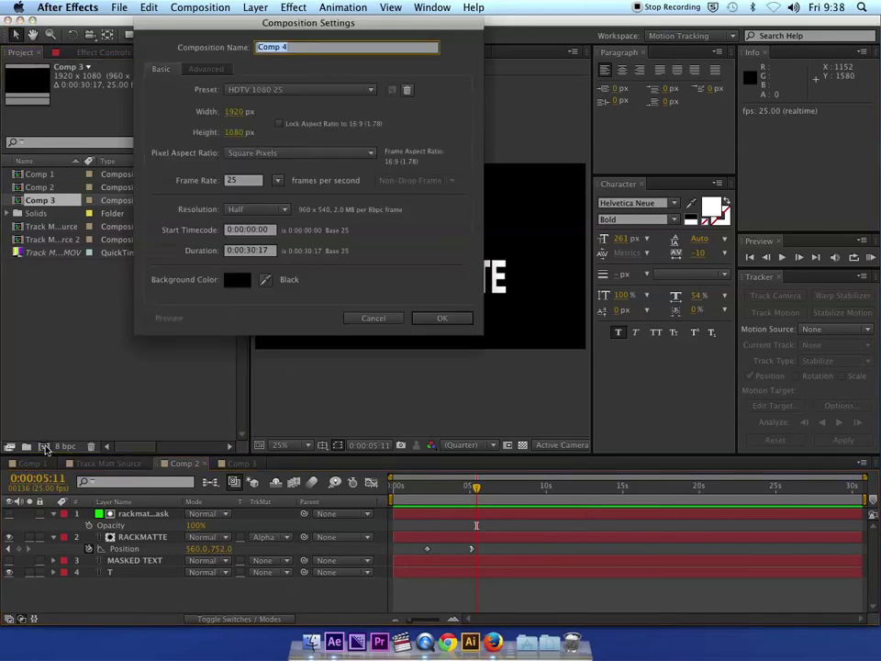
click(440, 318)
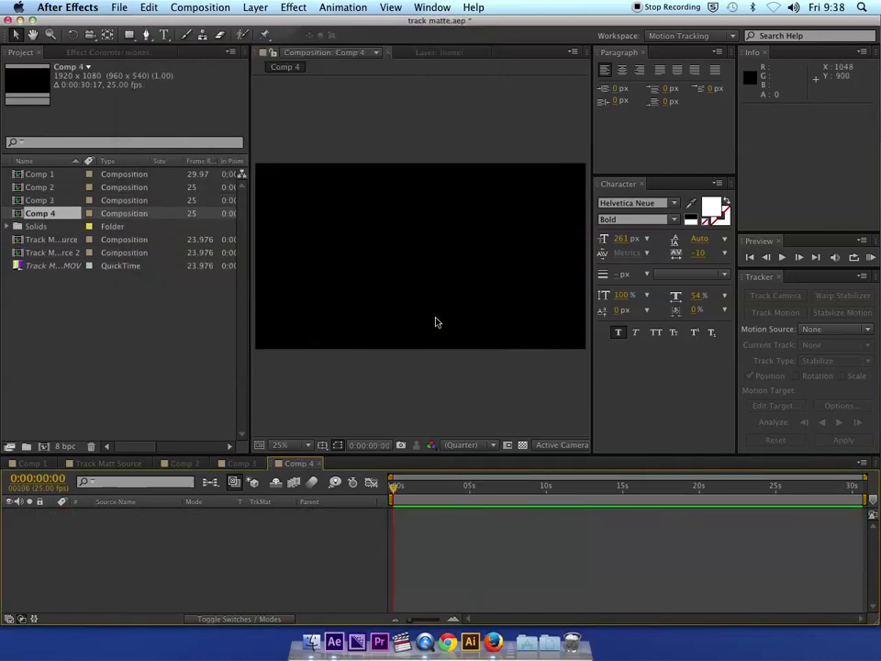
click(165, 35)
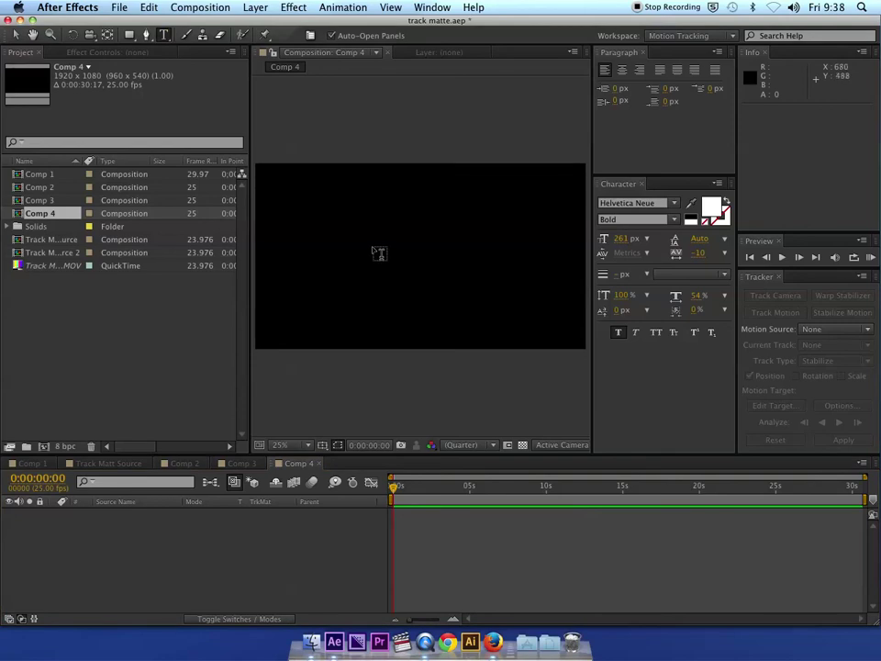
Type the white bold title 'SPLIT THE TEXT' in Comp 4 and nudge it down to centre it.
click(317, 261)
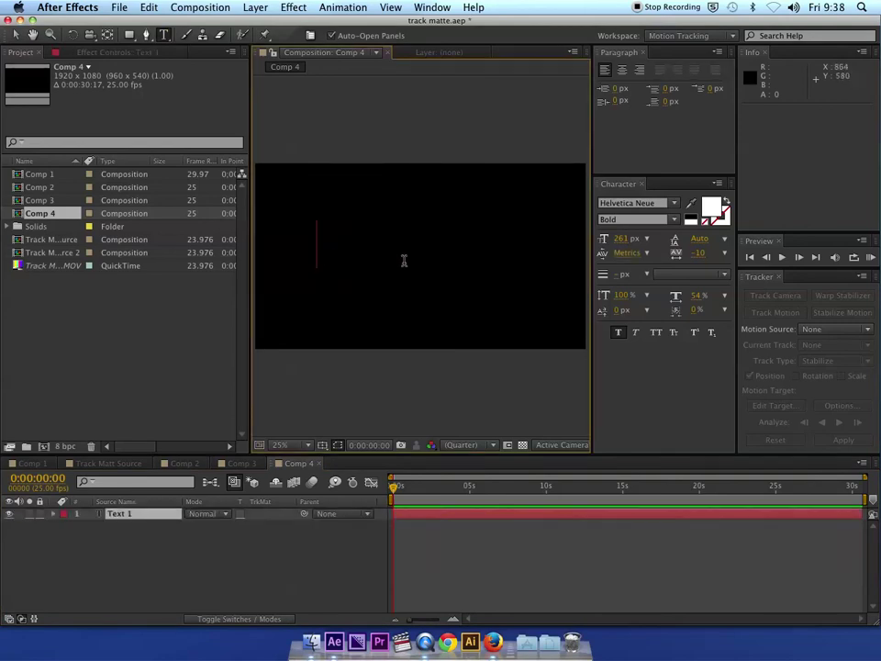
text(SPLIT THE TEXT)
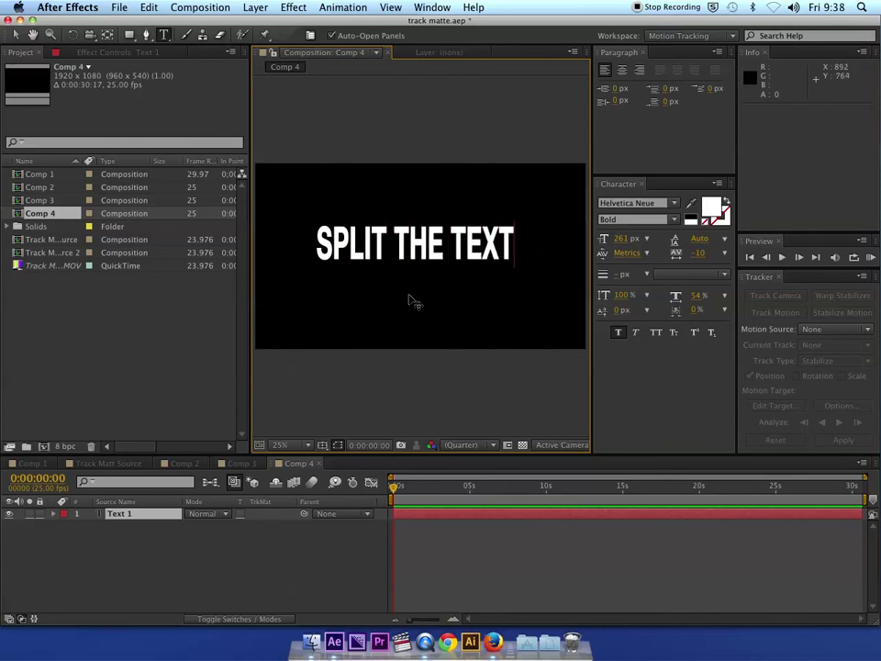
drag(409, 299, 403, 328)
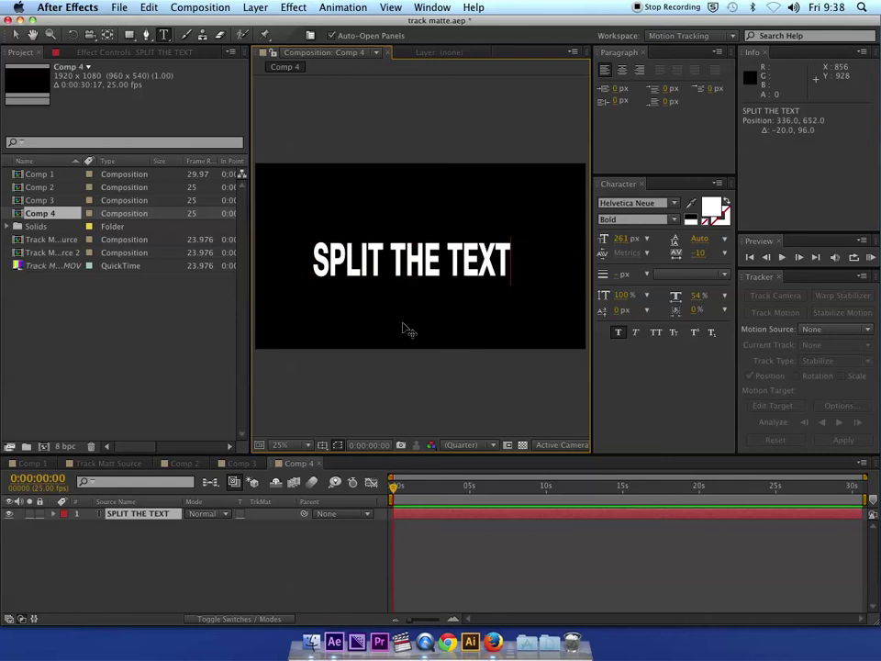
click(157, 520)
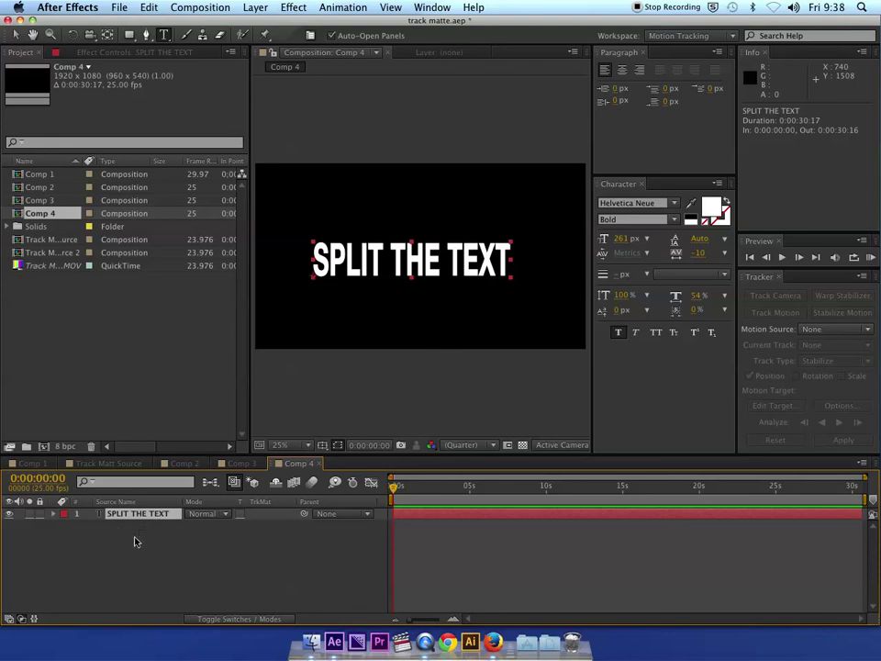
Add a new green solid layer named 'top matte'.
right_click(124, 534)
mouse_move(147, 480)
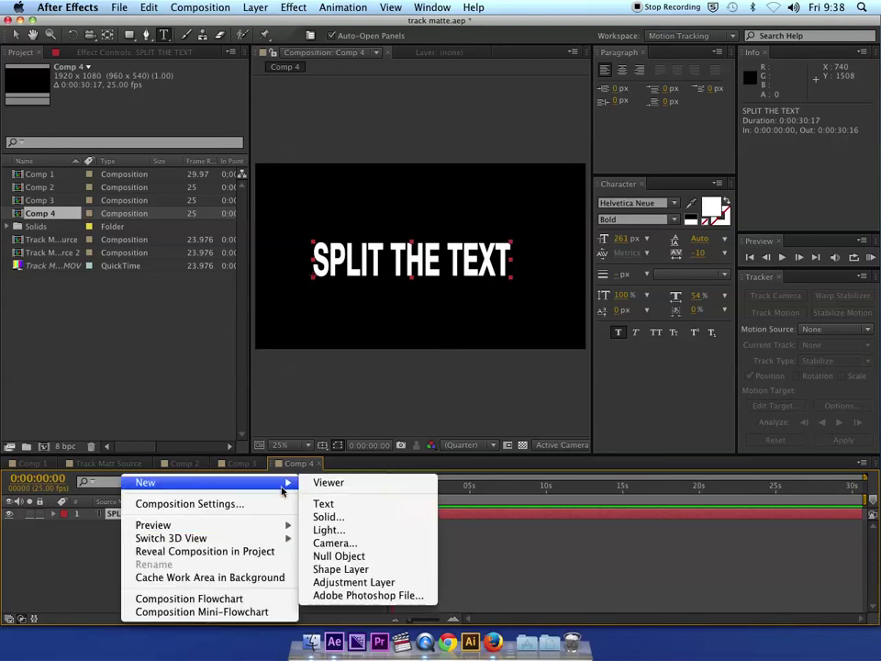
click(320, 515)
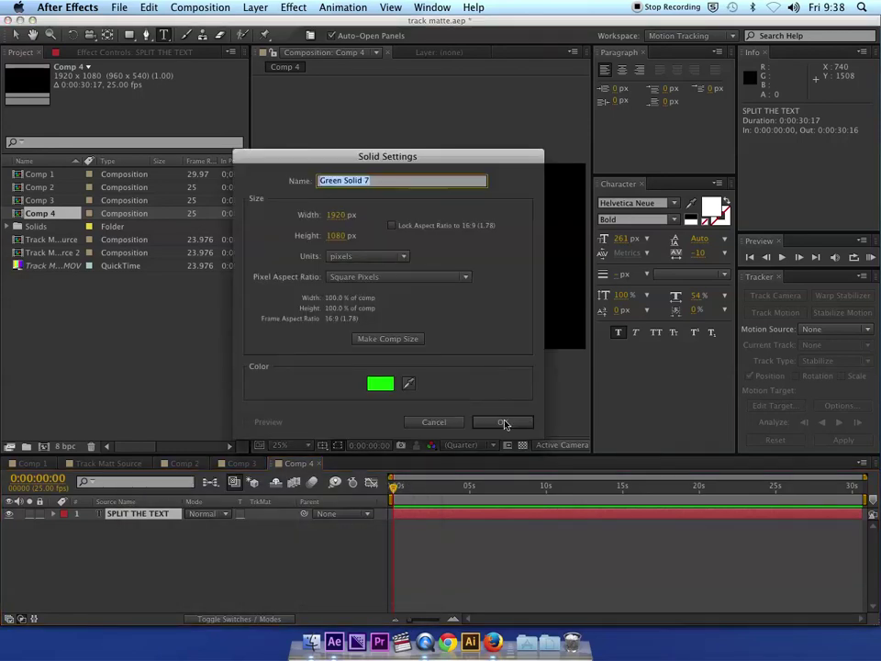
click(503, 422)
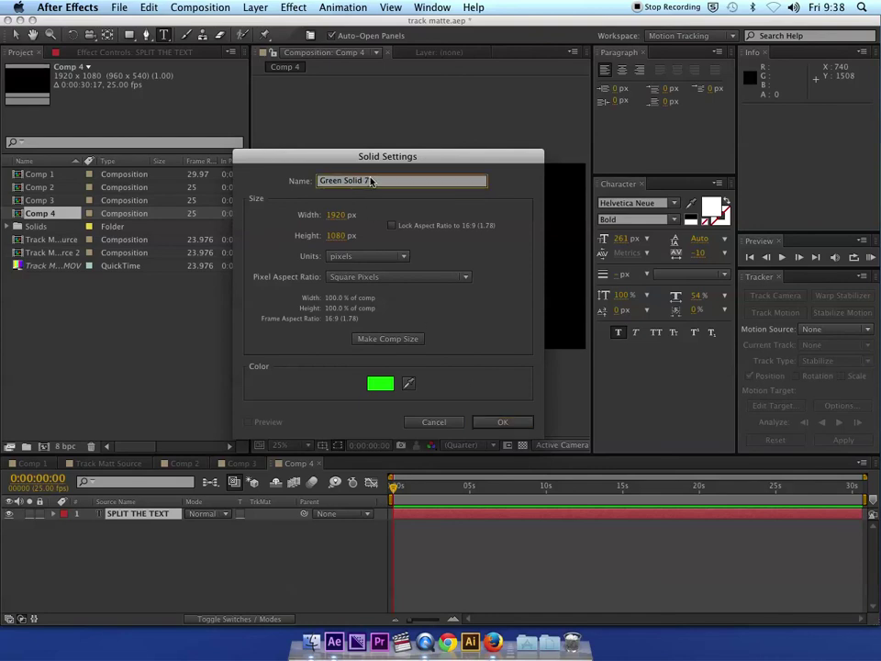
drag(370, 181, 314, 199)
text(top matte)
click(502, 422)
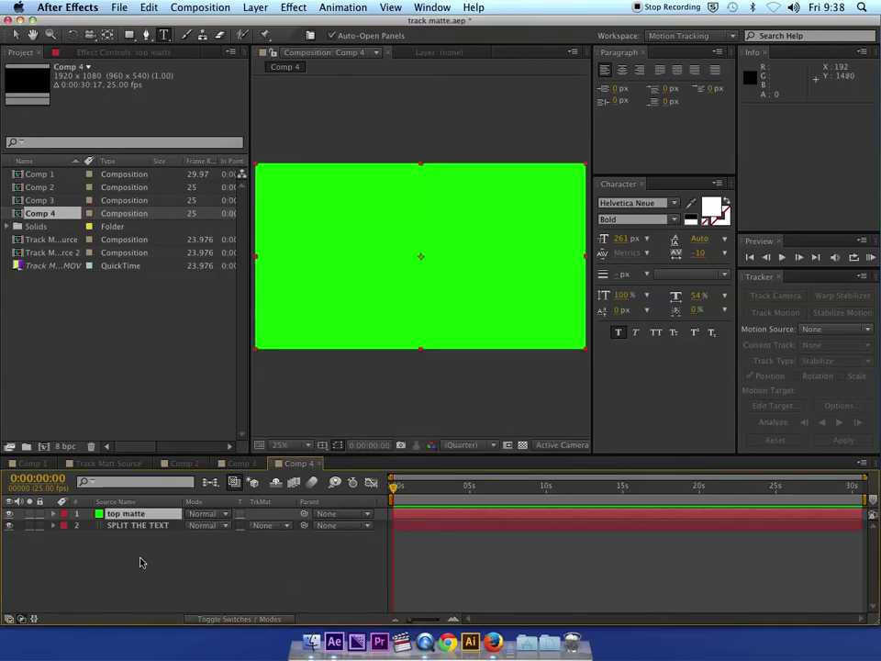
Set the top matte layer's opacity to 50%.
click(208, 520)
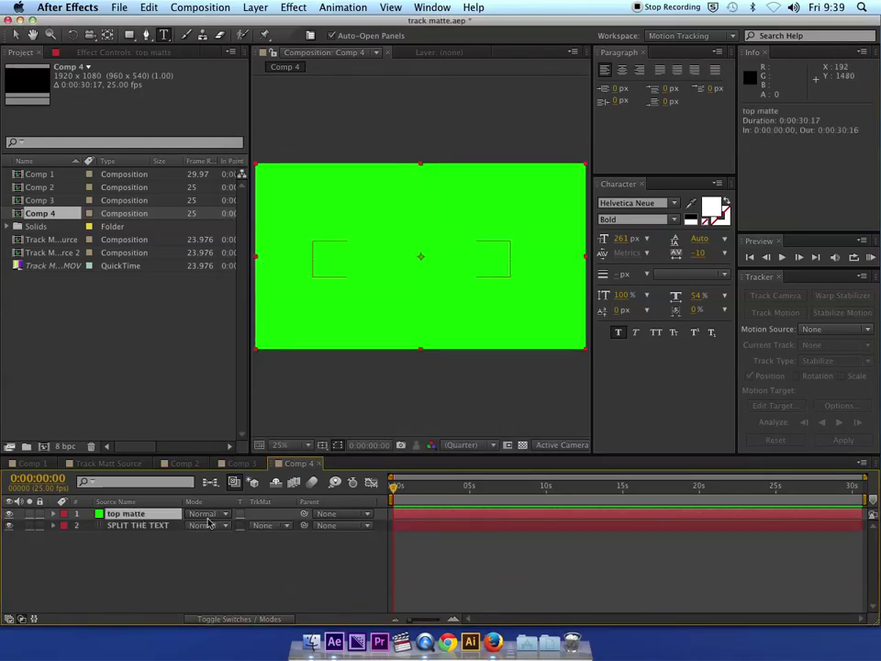
key(t)
click(196, 525)
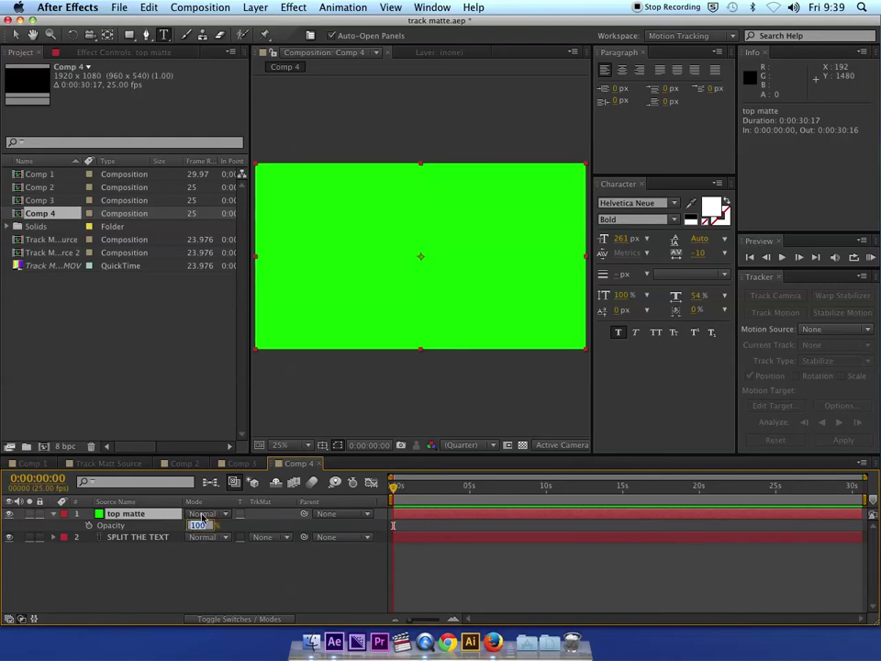
text(50)
key(Return)
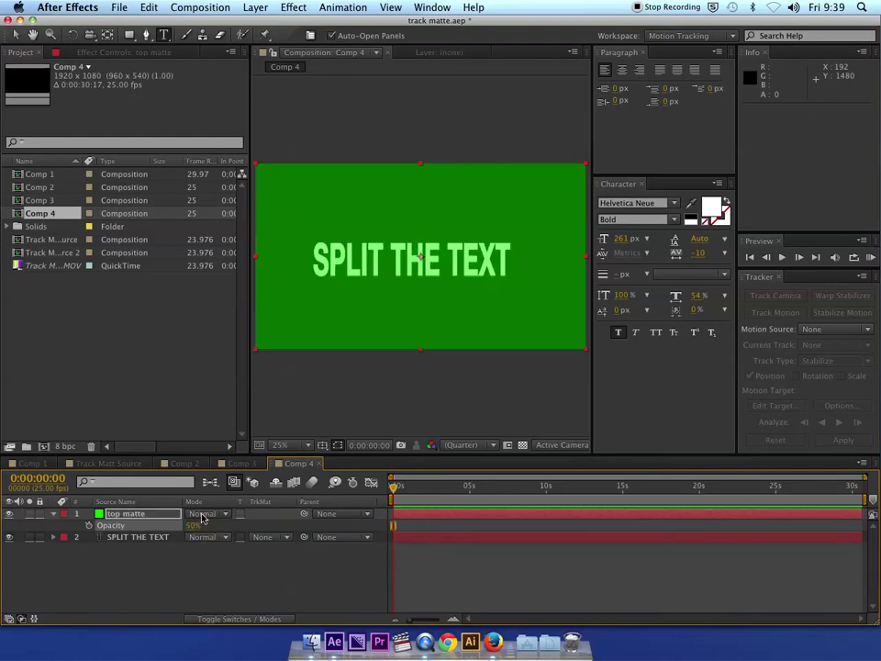
Draw a rectangular mask on top matte covering only the upper half of the text.
click(129, 35)
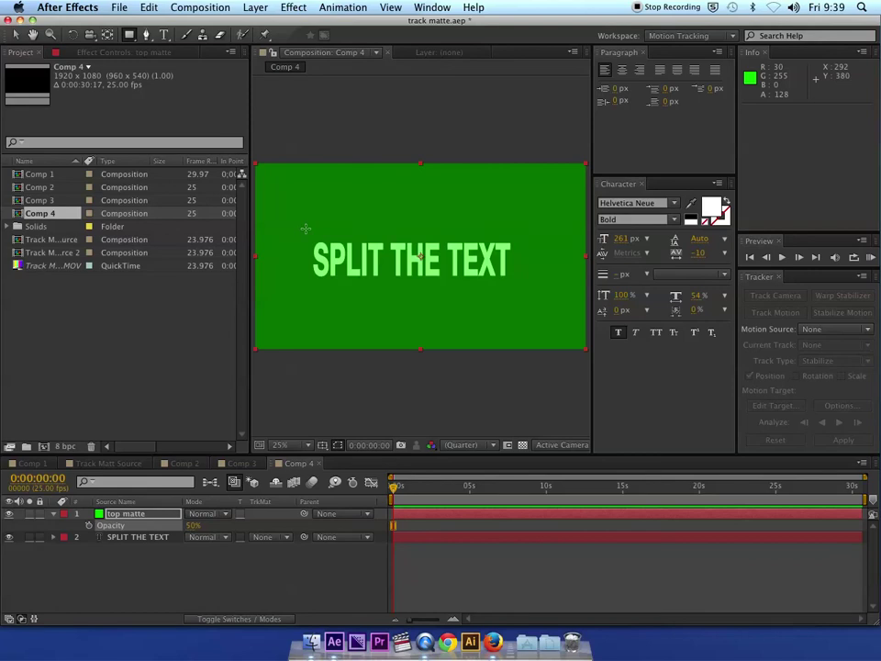
mouse_move(304, 227)
mouse_down()
mouse_move(373, 255)
mouse_move(507, 268)
mouse_move(532, 258)
mouse_up()
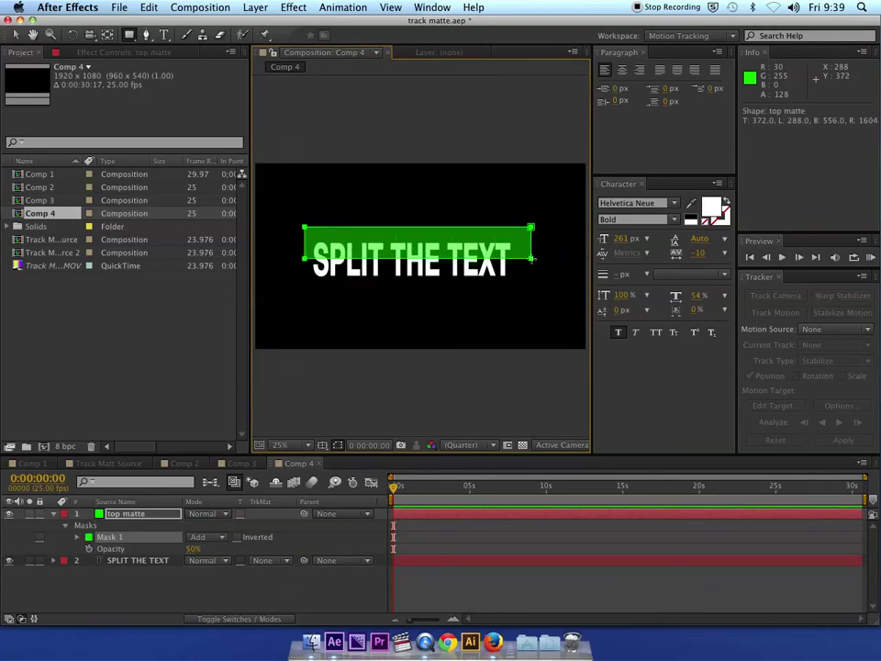
click(53, 516)
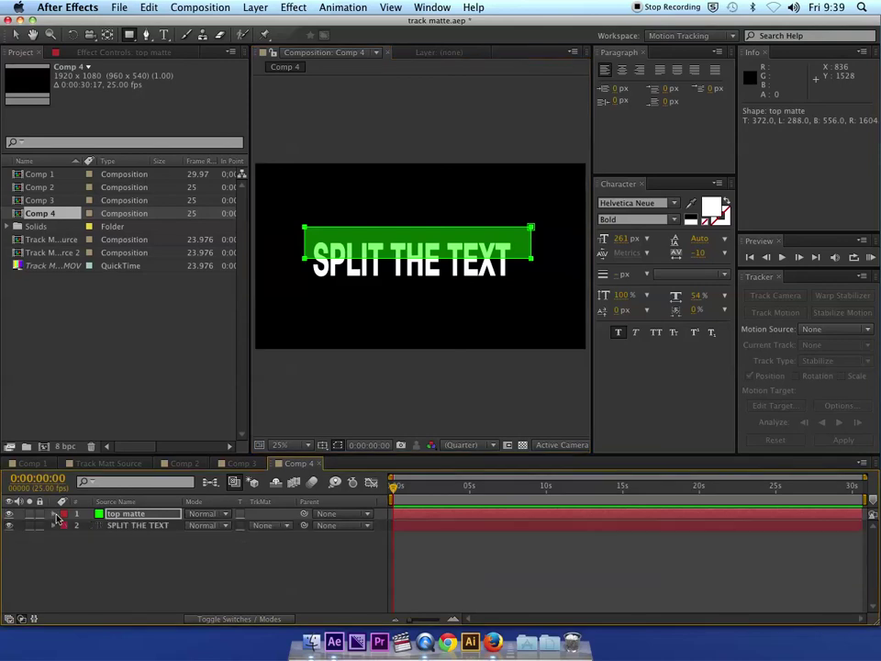
click(286, 526)
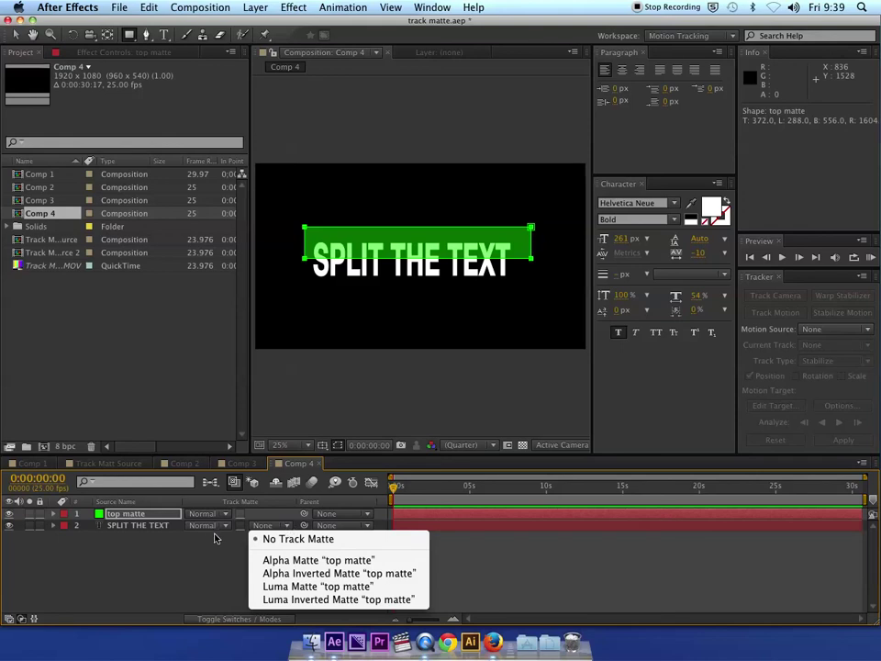
Set the SPLIT THE TEXT layer's track matte to Alpha Matte 'top matte'.
click(163, 525)
double_click(159, 525)
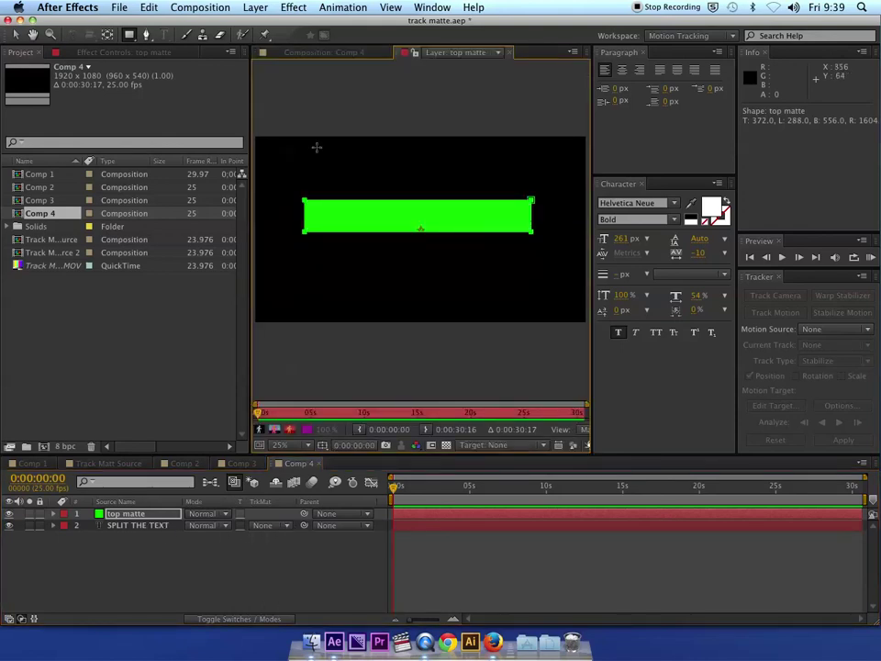
click(325, 52)
click(127, 526)
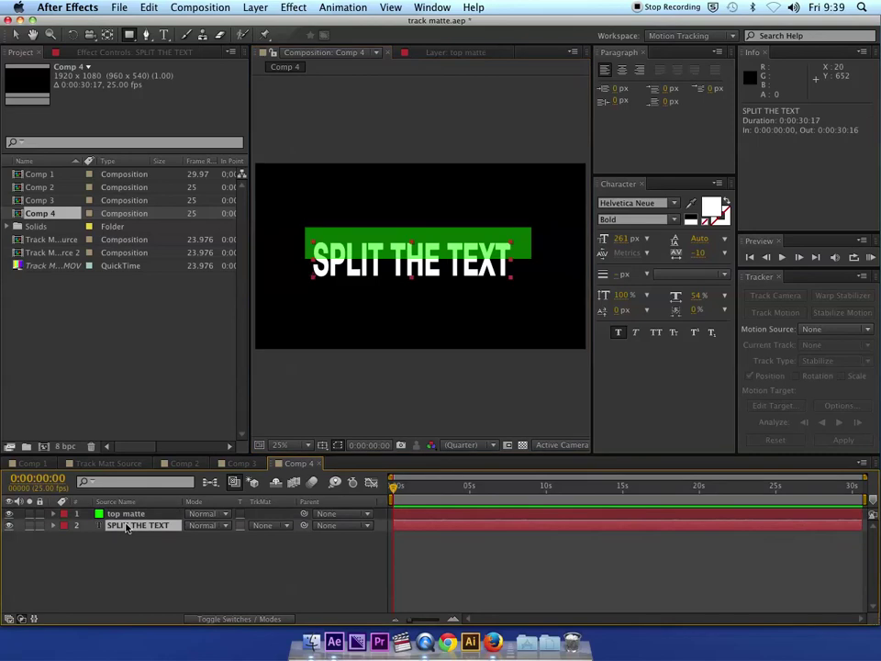
click(266, 527)
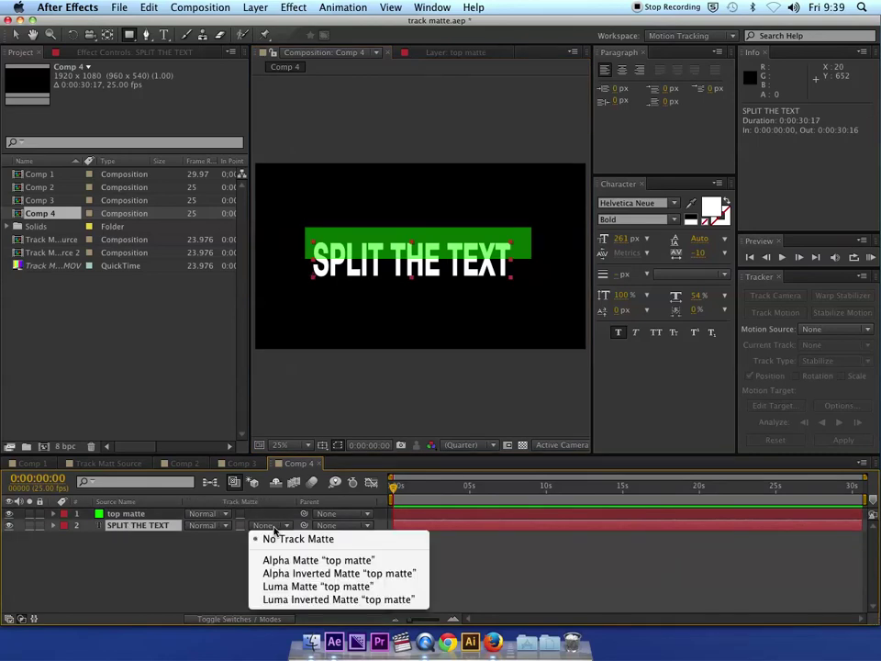
click(311, 561)
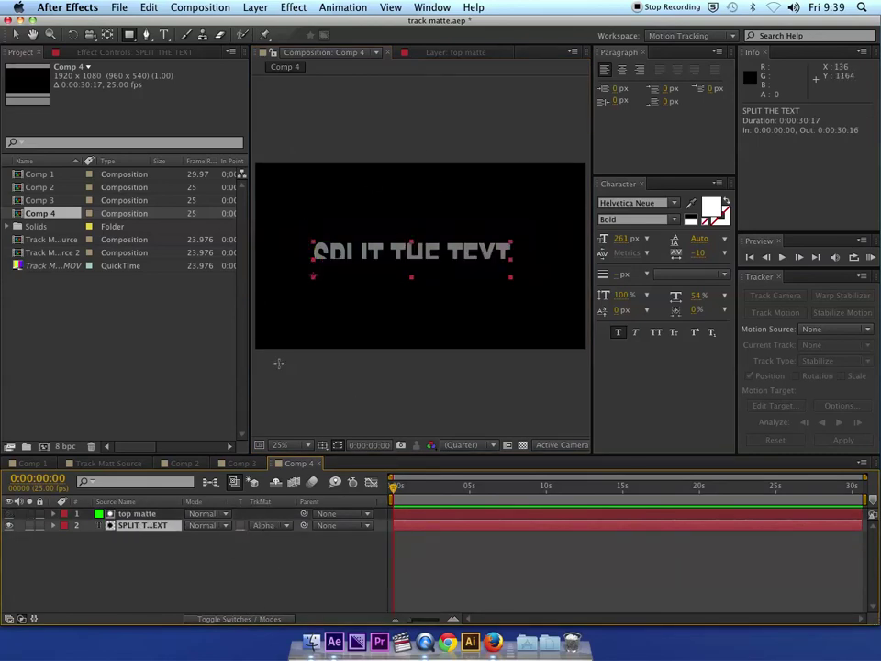
Raise the top matte's opacity back to 100%.
click(137, 512)
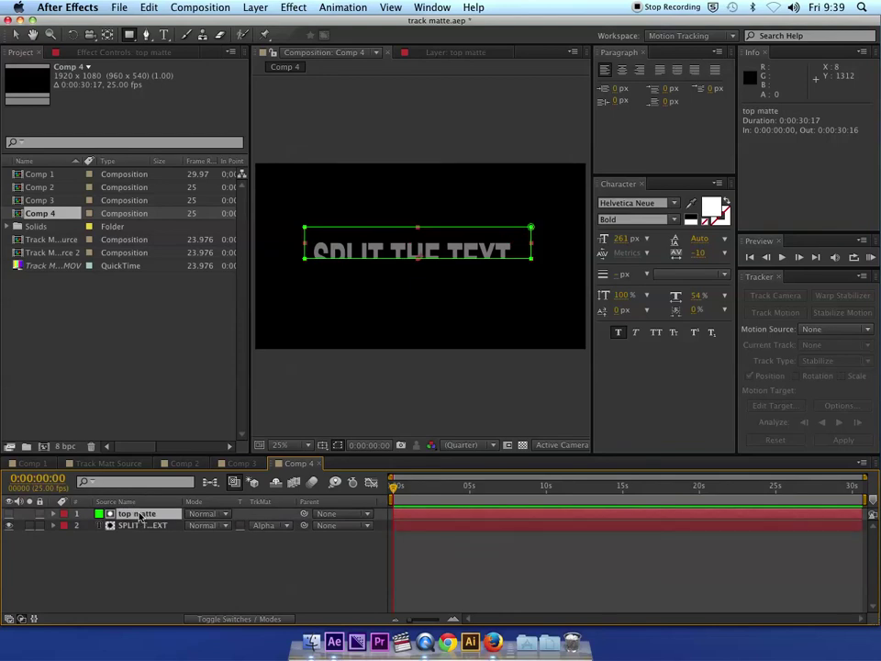
key(t)
drag(188, 525, 285, 531)
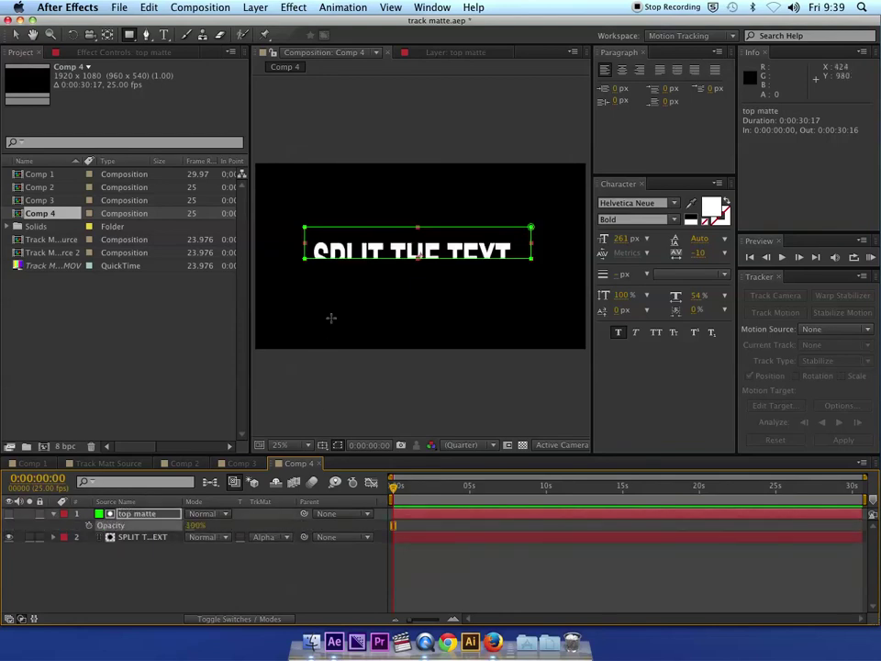
Duplicate the top matte and SPLIT THE TEXT layer pair.
shift+click(139, 538)
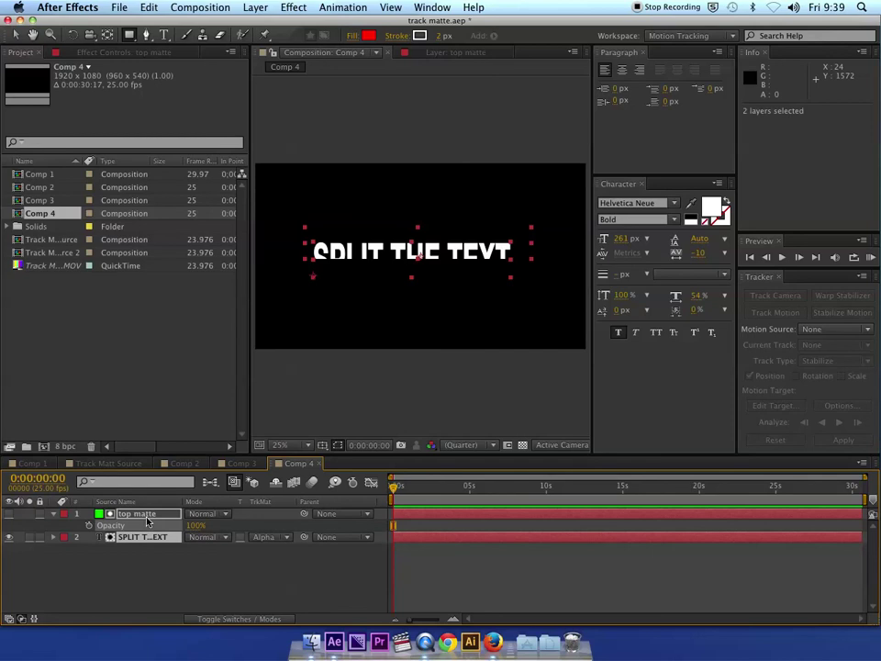
key(super+d)
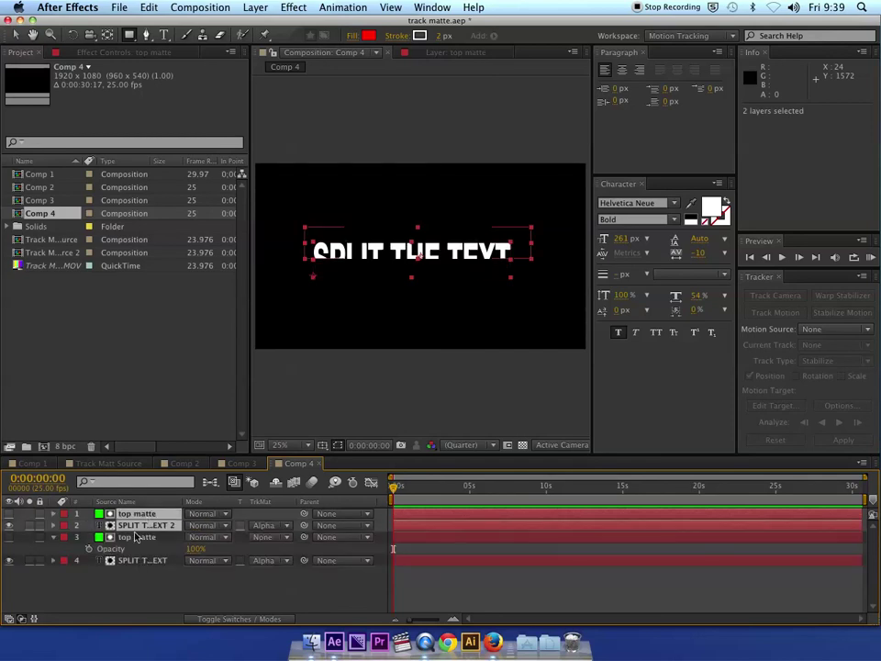
alt+shift+click(111, 548)
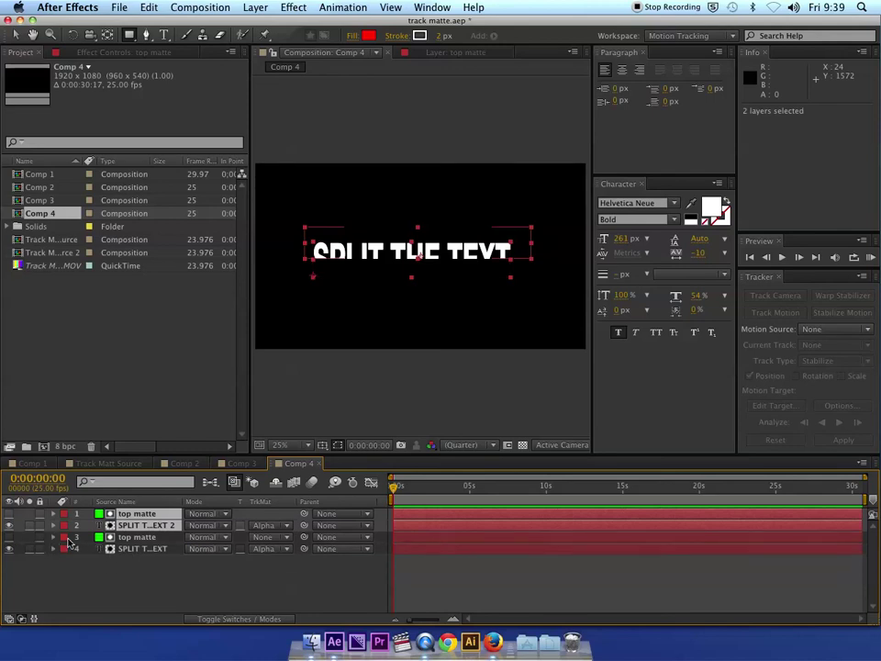
Begin renaming the copied top matte, deleting 'top' from its name.
click(144, 537)
key(Return)
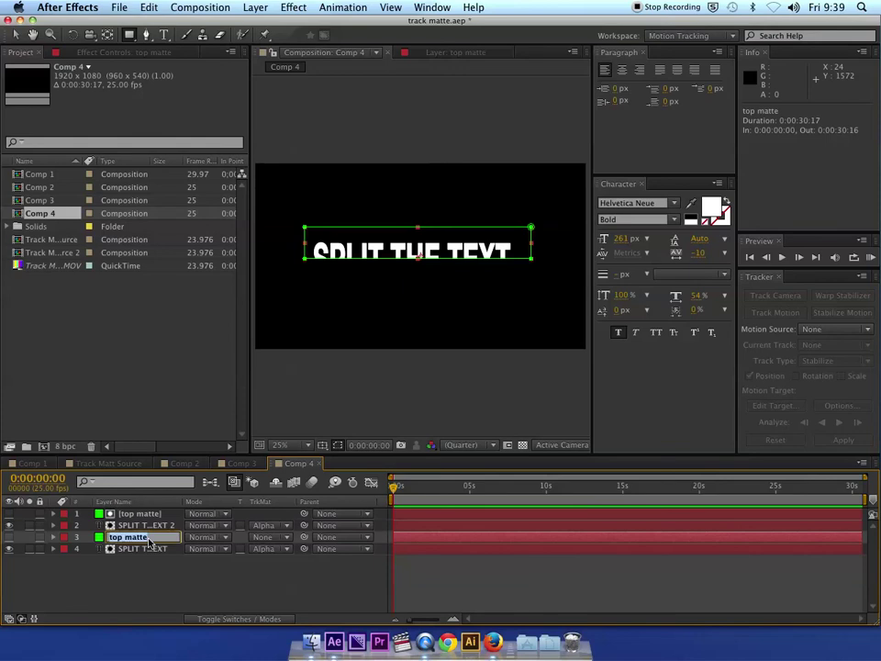
click(122, 537)
key(BackSpace)
key(BackSpace)
key(BackSpace)
Name the copy 'lower matte' and drag its mask down over the text's lower half.
text(lower)
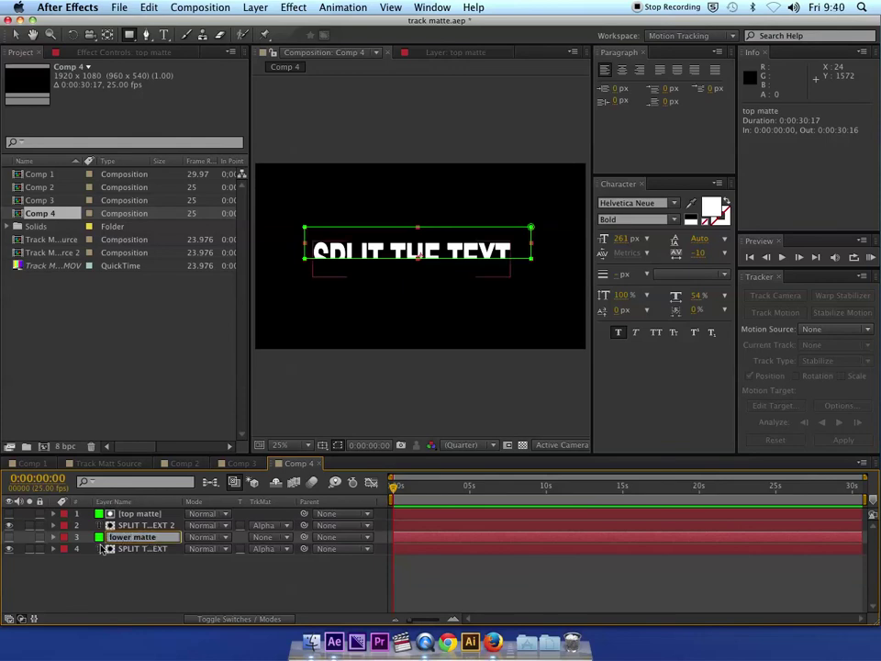
click(89, 541)
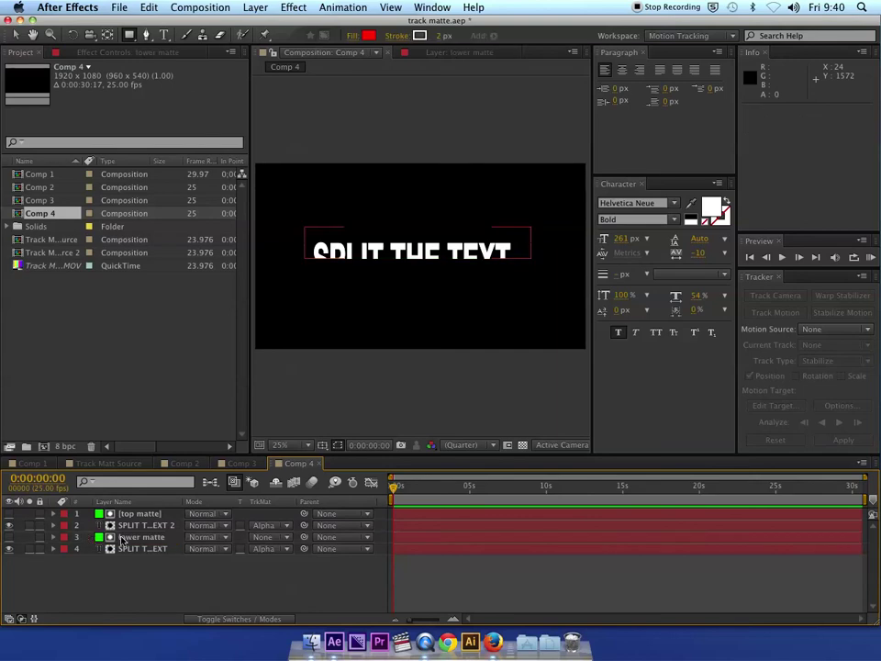
click(124, 537)
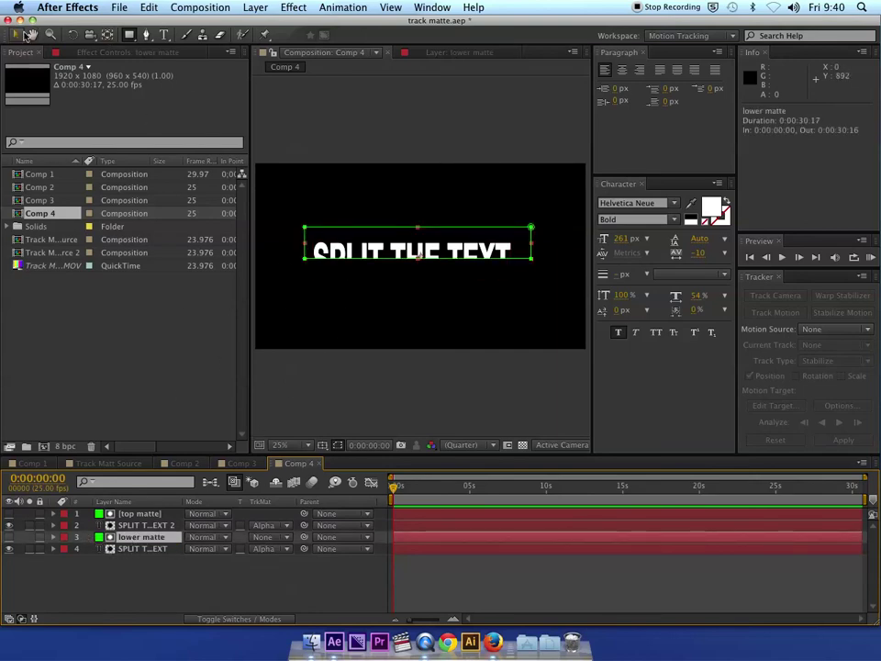
click(15, 34)
click(304, 227)
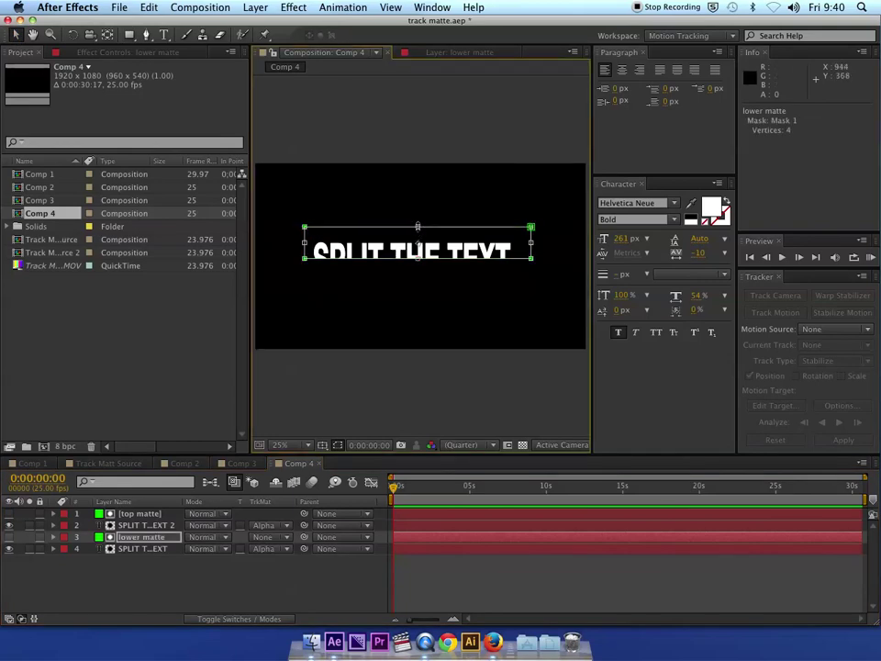
drag(418, 226, 417, 286)
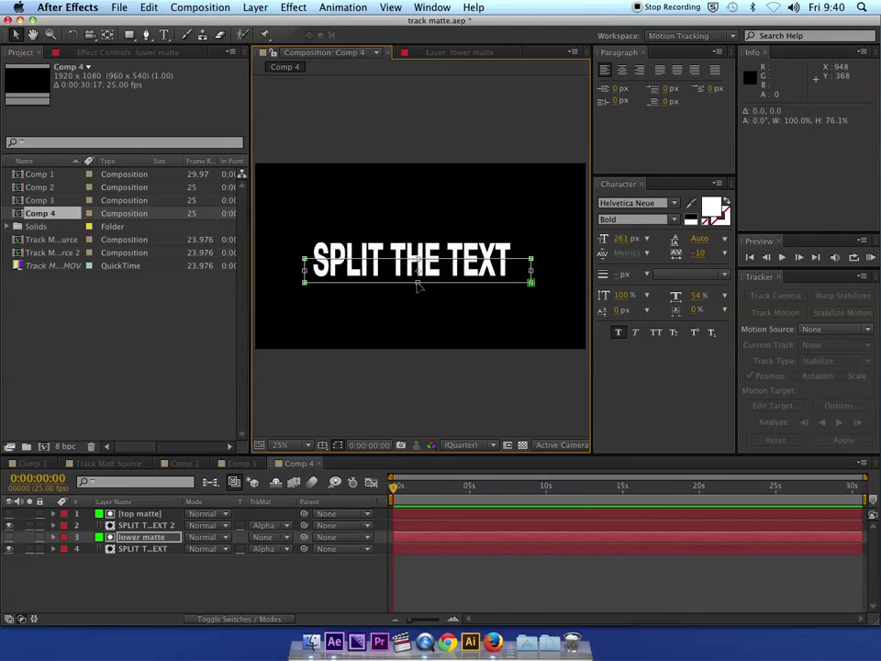
Toggle SPLIT THE TEXT 2's visibility to compare the halves, then select it.
click(133, 564)
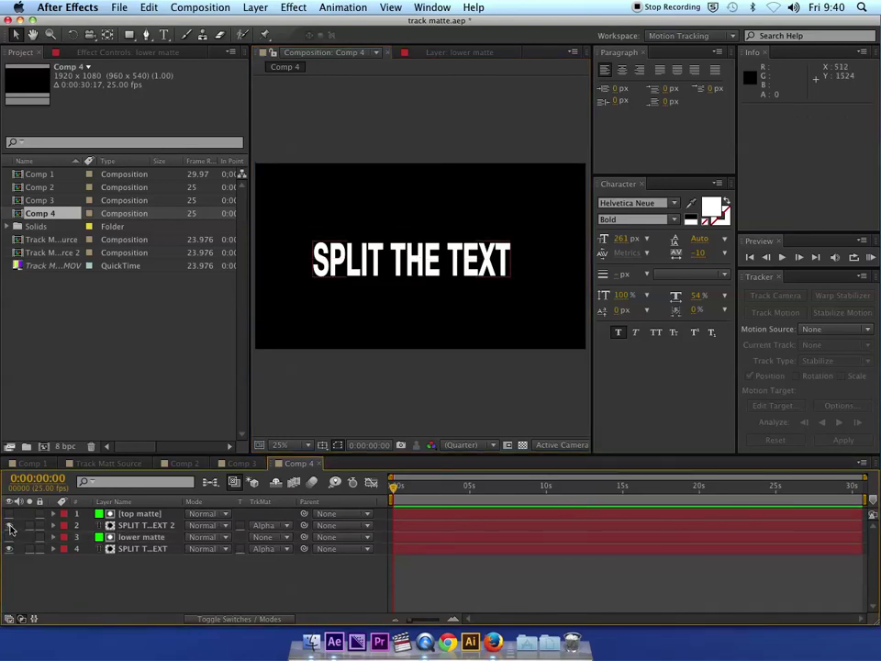
click(11, 525)
click(10, 527)
click(10, 527)
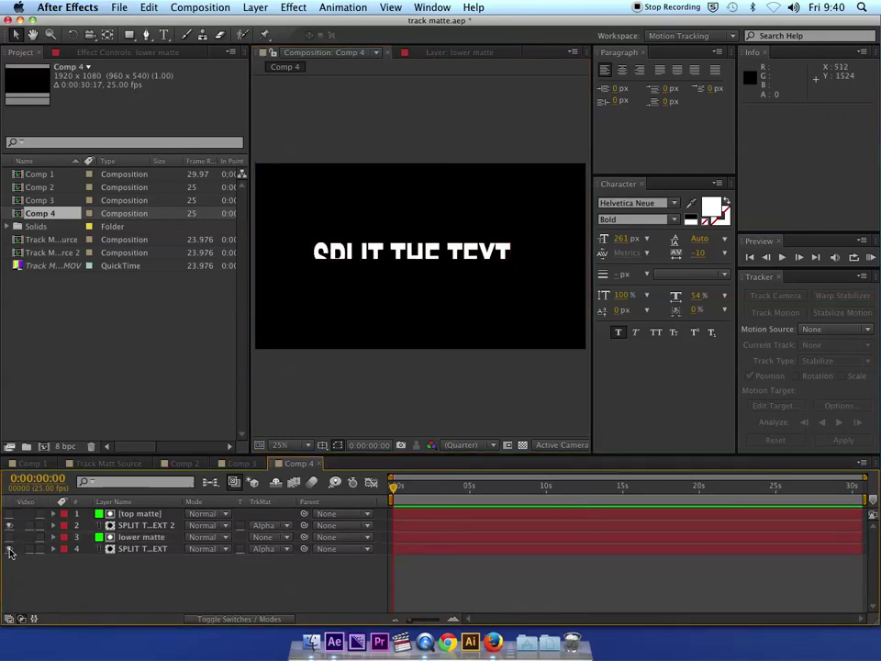
click(10, 527)
click(10, 527)
click(10, 527)
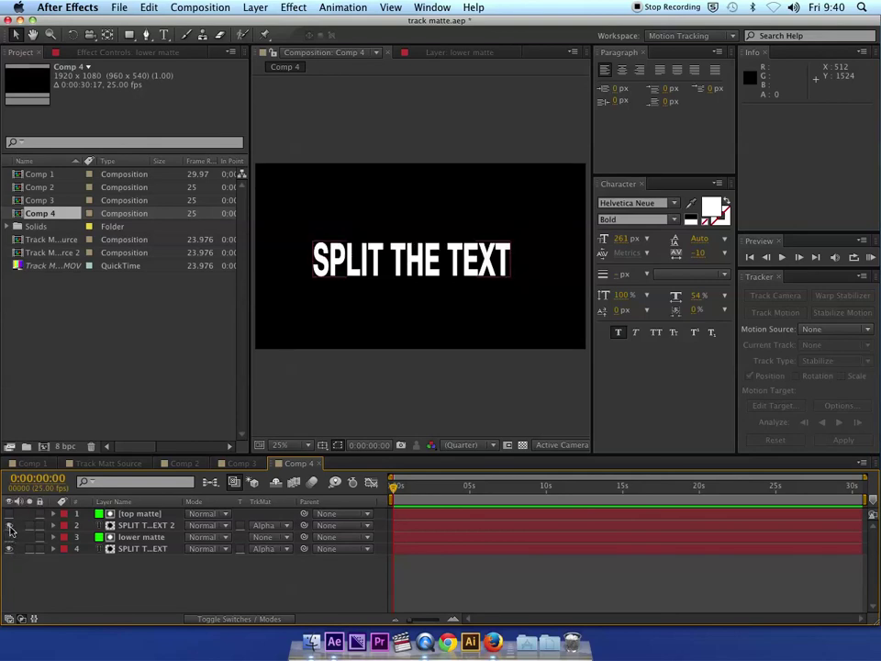
click(147, 526)
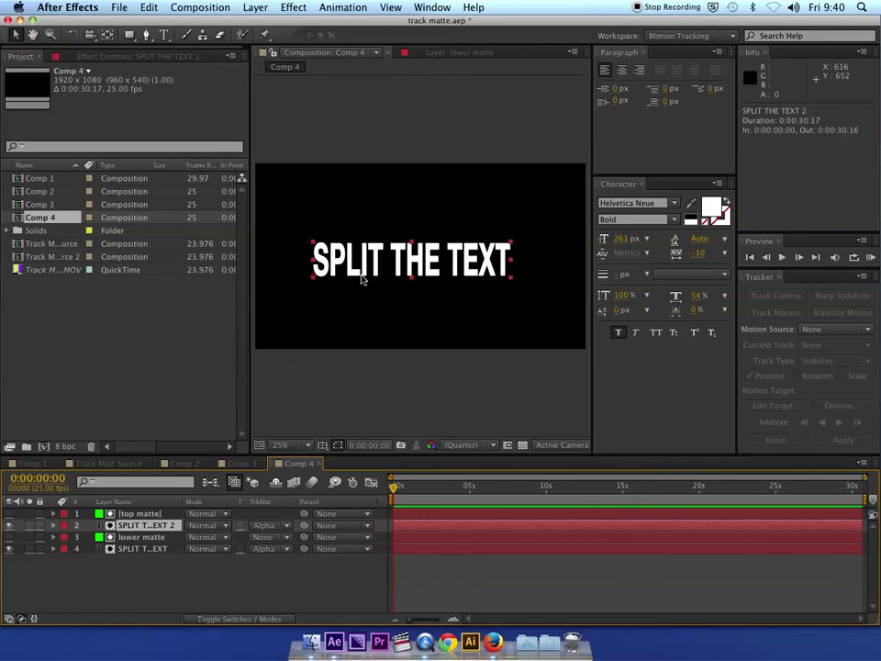
Move the upper text copy left and the lower copy right (276,652 vs 384,652).
mouse_move(362, 266)
mouse_down()
mouse_move(344, 266)
mouse_move(366, 257)
mouse_up()
click(142, 548)
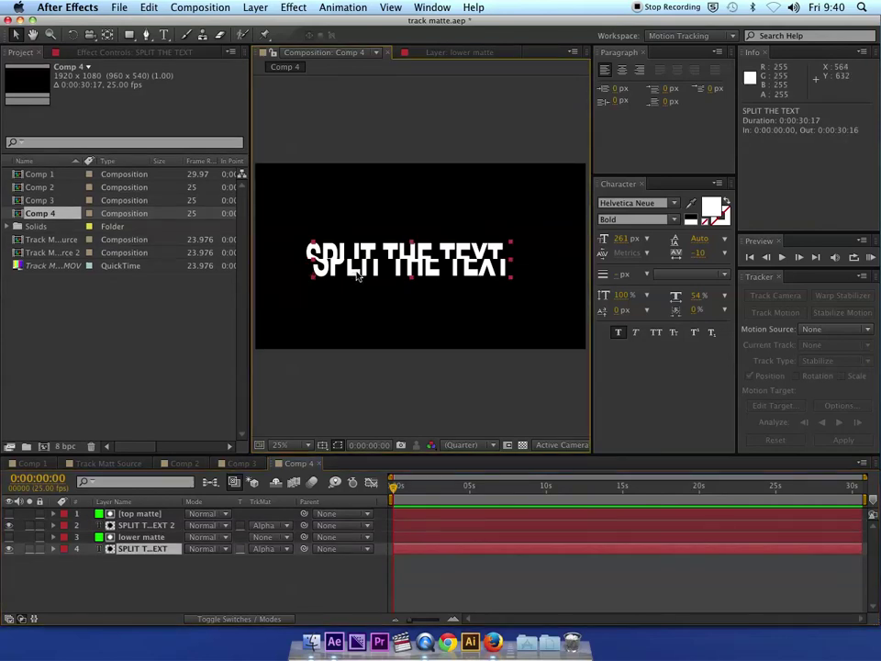
drag(353, 275, 363, 273)
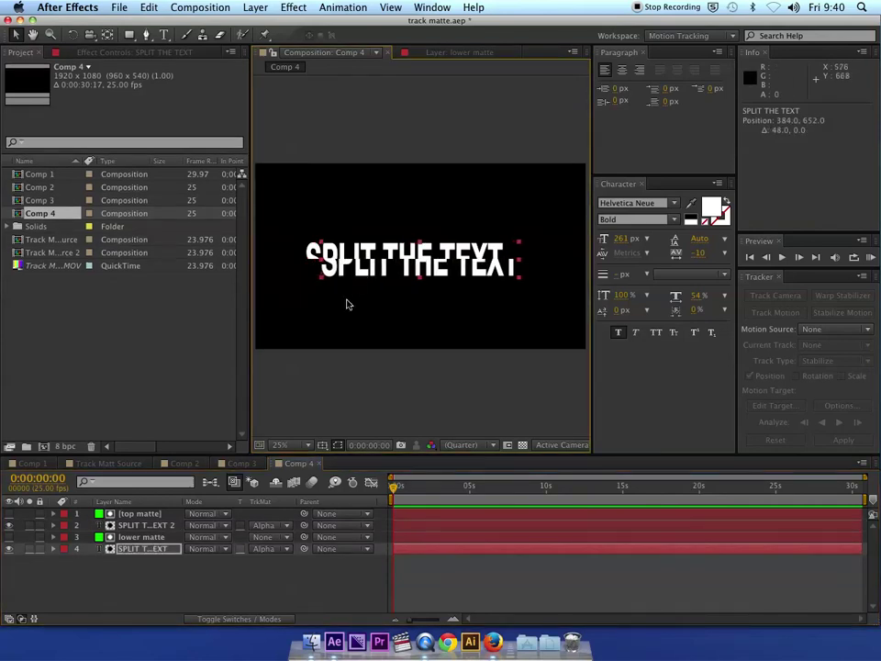